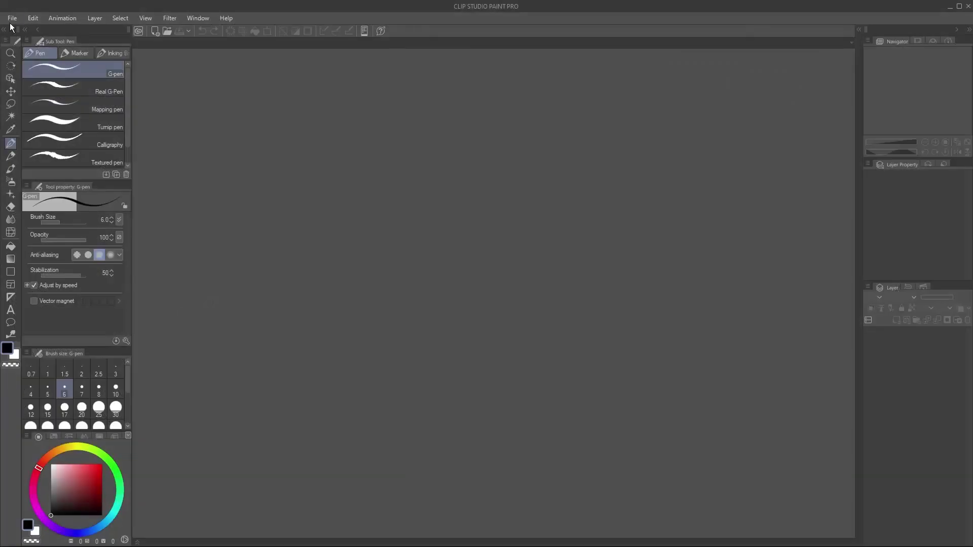
Create a new 1200 × 2400 px canvas and delete the default Layer 1
click(13, 17)
click(17, 32)
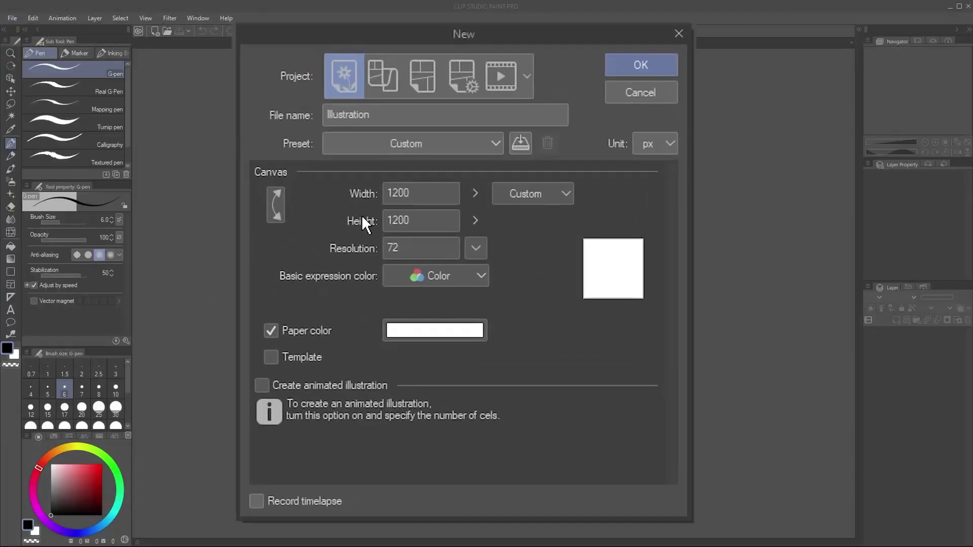
double_click(428, 217)
text(2400)
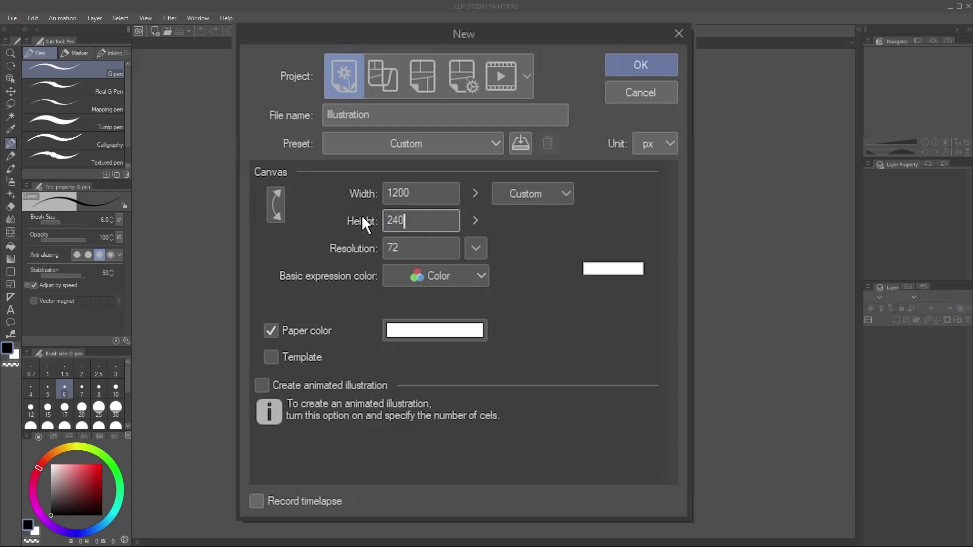
click(628, 76)
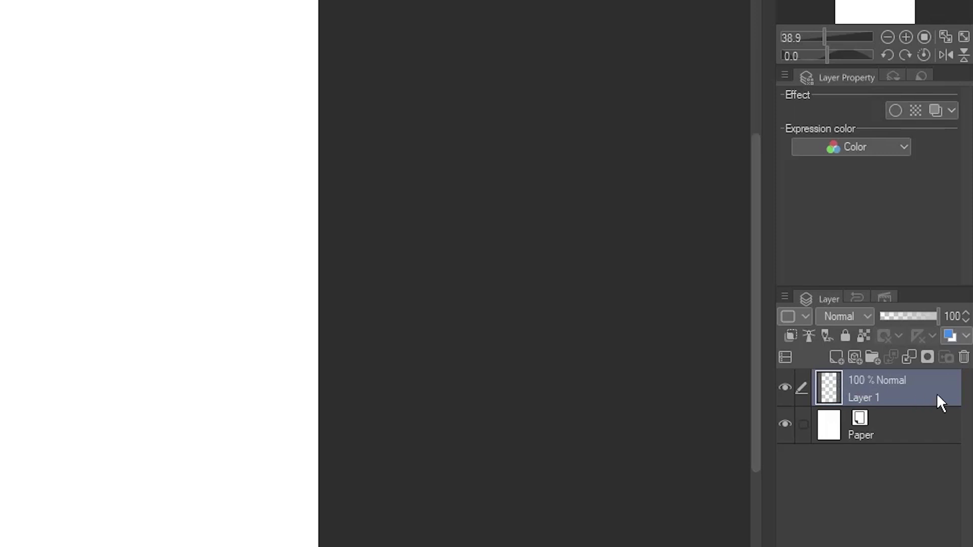
click(964, 358)
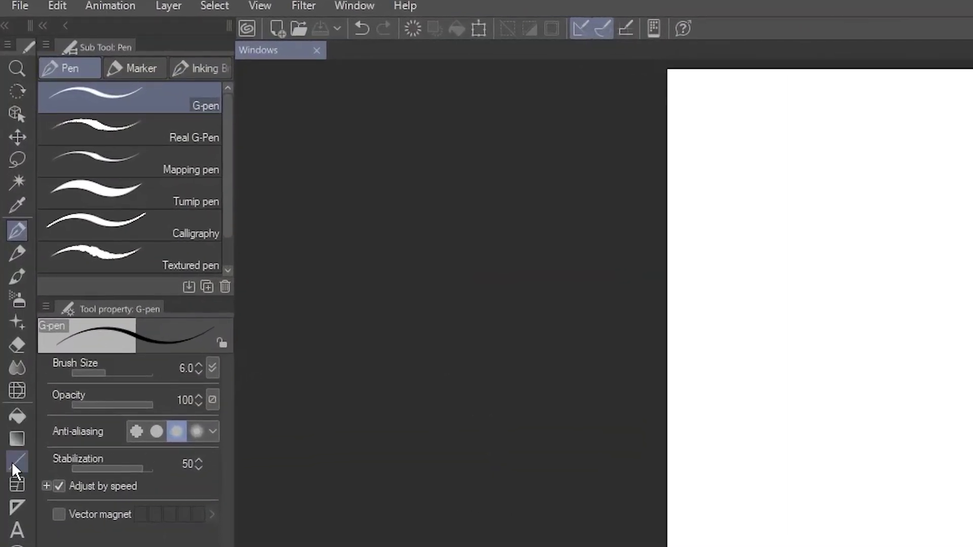
Draw a small rectangle outline left of centre using the Rectangle figure tool at brush size 4
click(12, 463)
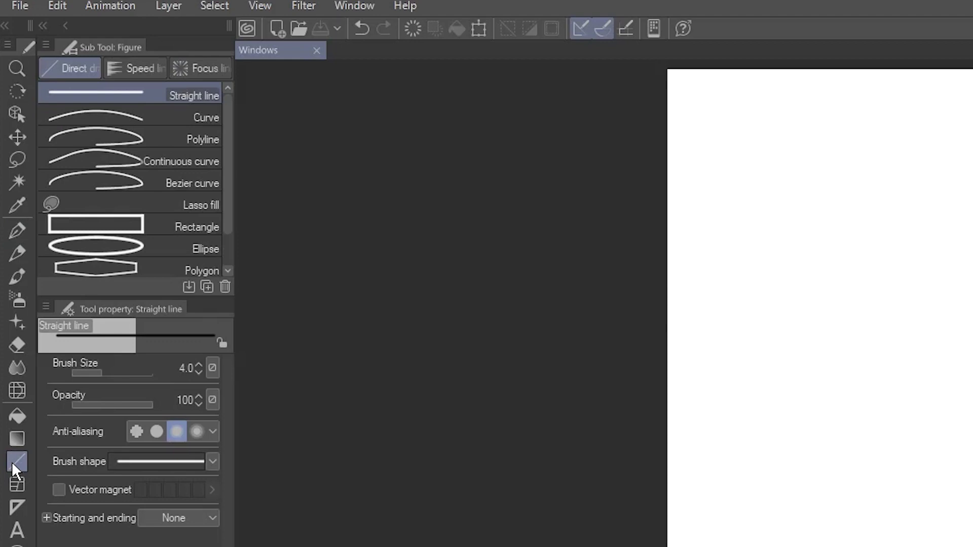
click(150, 223)
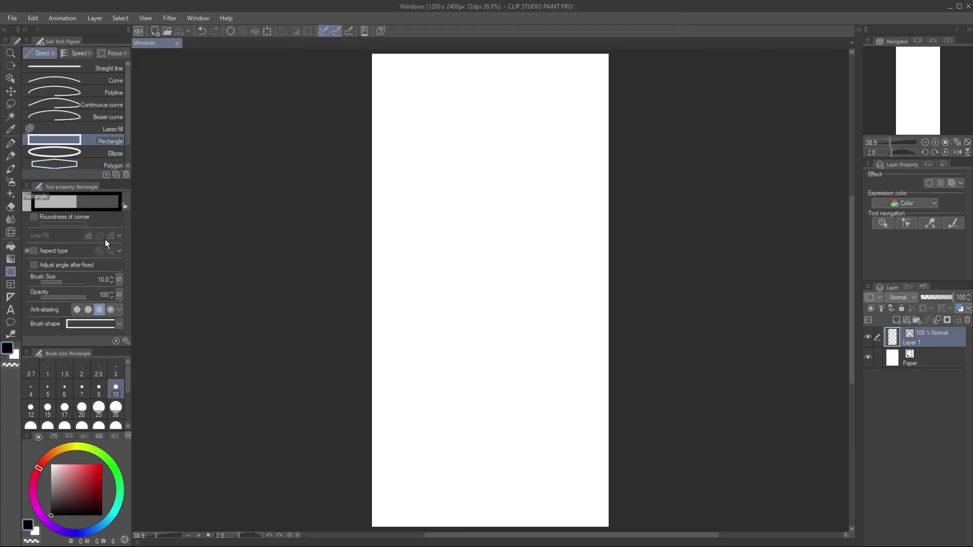
text(4)
key(Return)
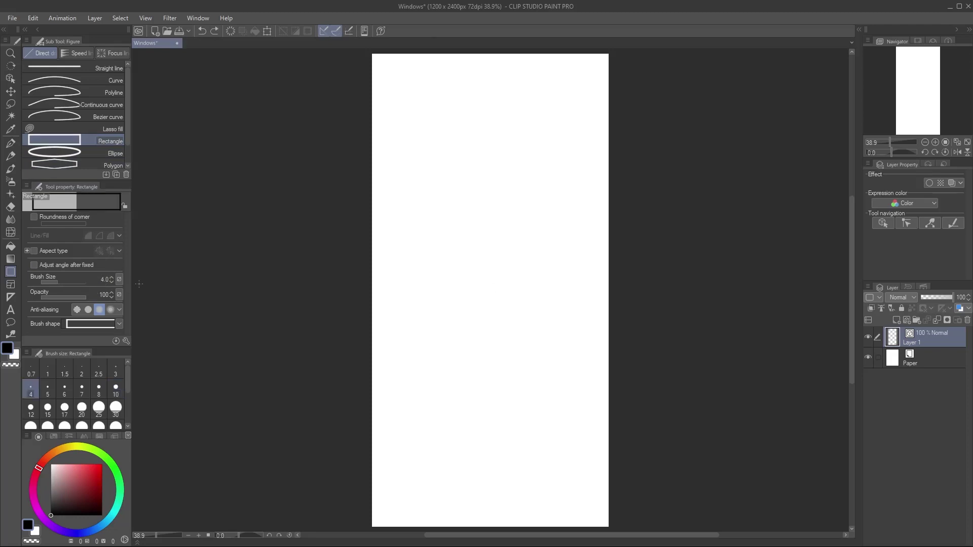
drag(412, 285, 427, 298)
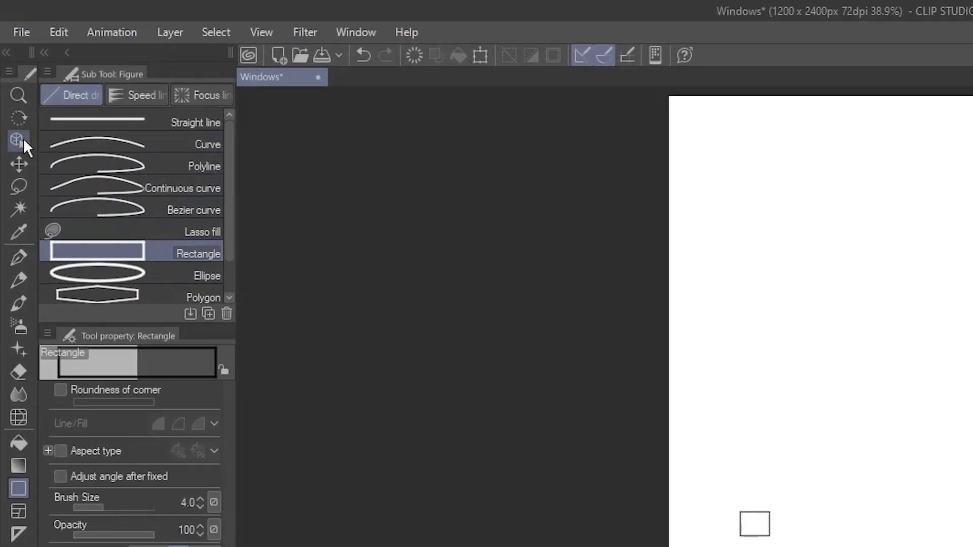
Select the rectangle with the Object tool, then copy and paste a duplicate in place
click(12, 78)
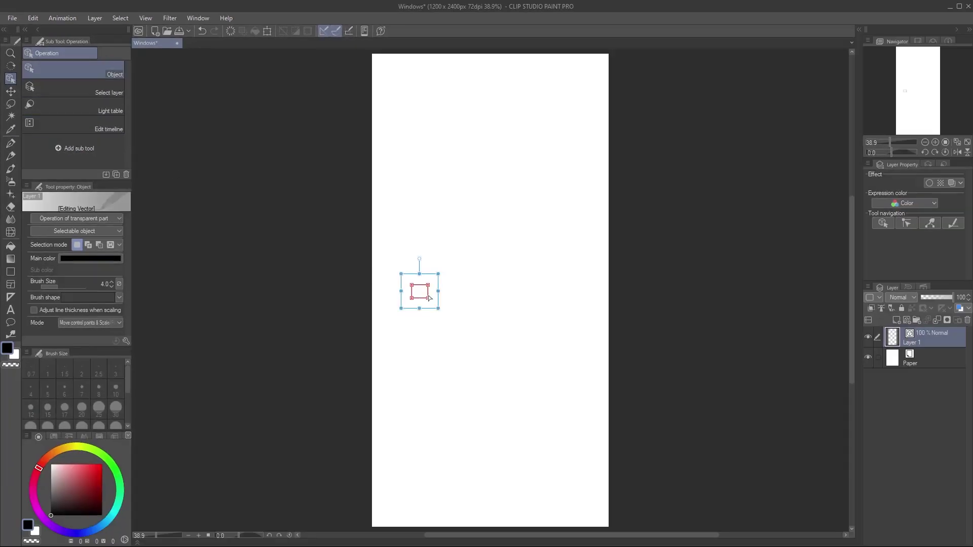
click(409, 289)
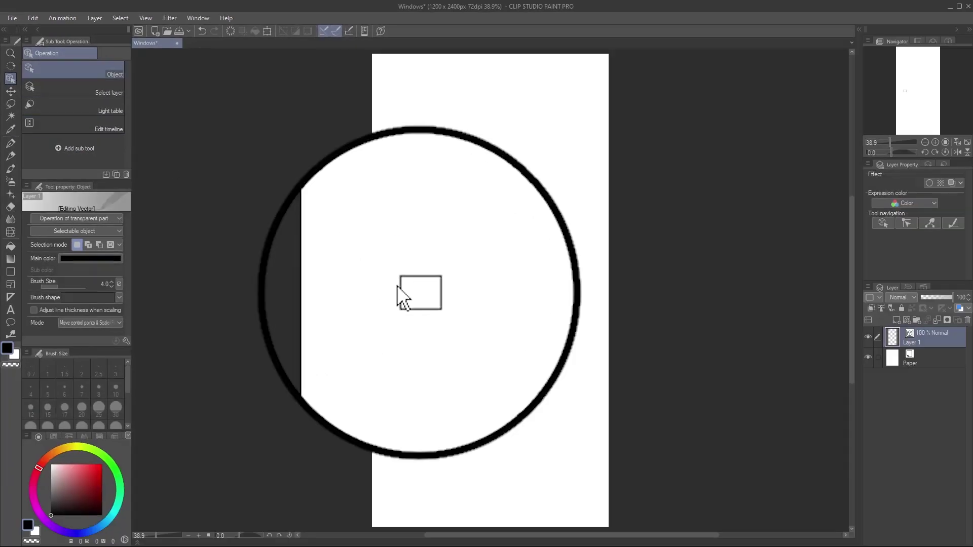
click(442, 304)
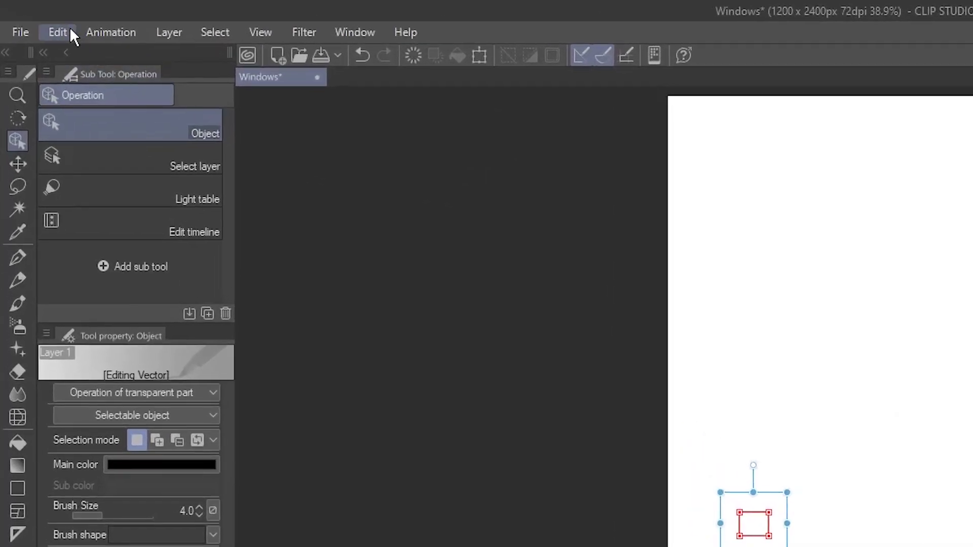
click(33, 17)
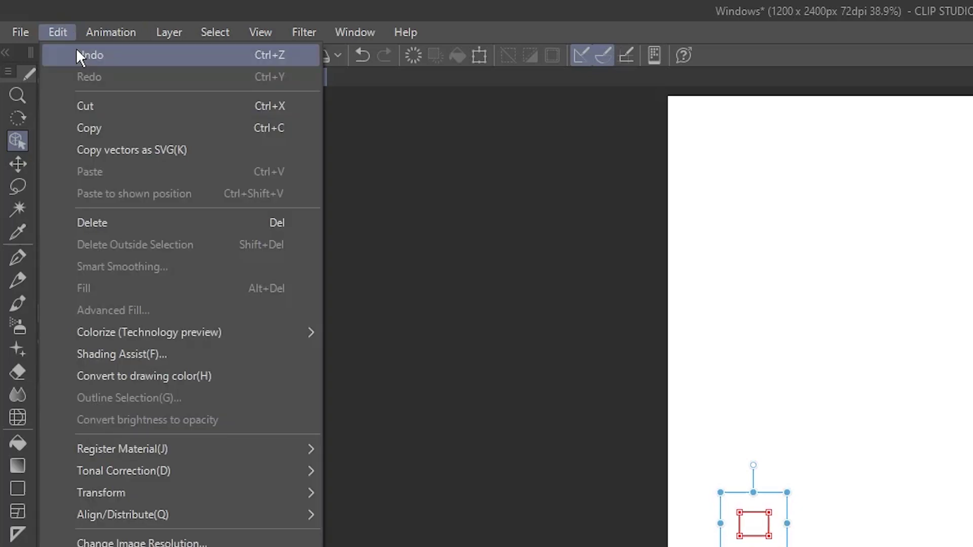
click(109, 131)
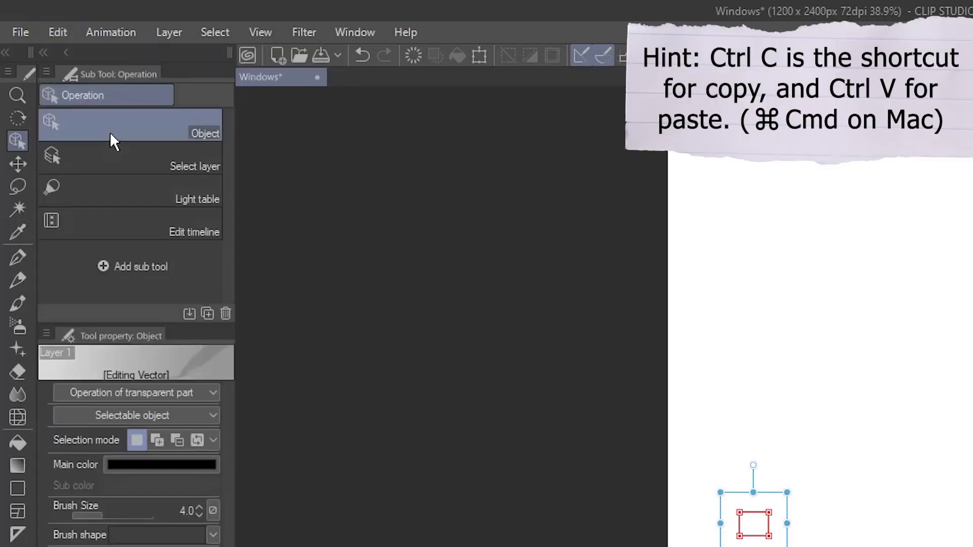
click(65, 30)
click(101, 172)
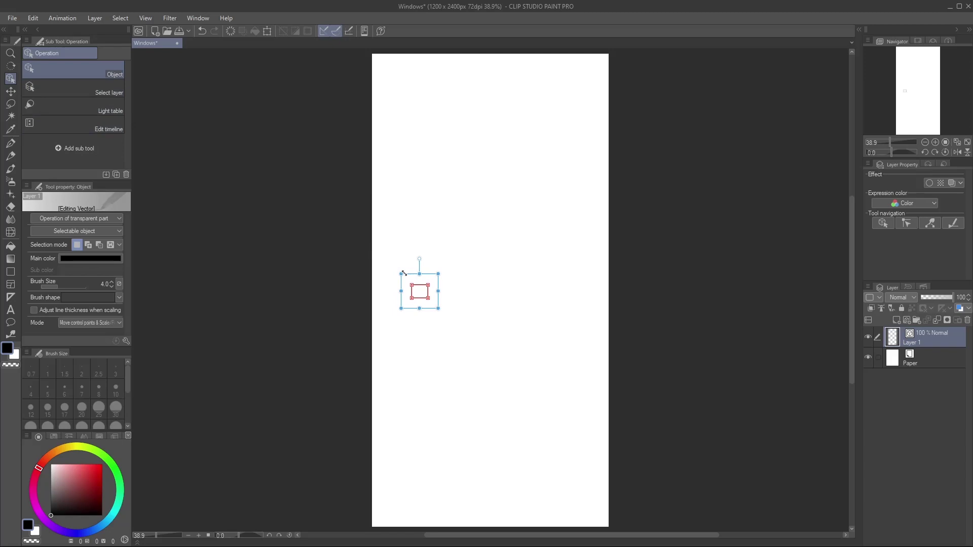
Drag pasted rectangle copies rightward to build a row of about ten windows
drag(439, 300, 485, 301)
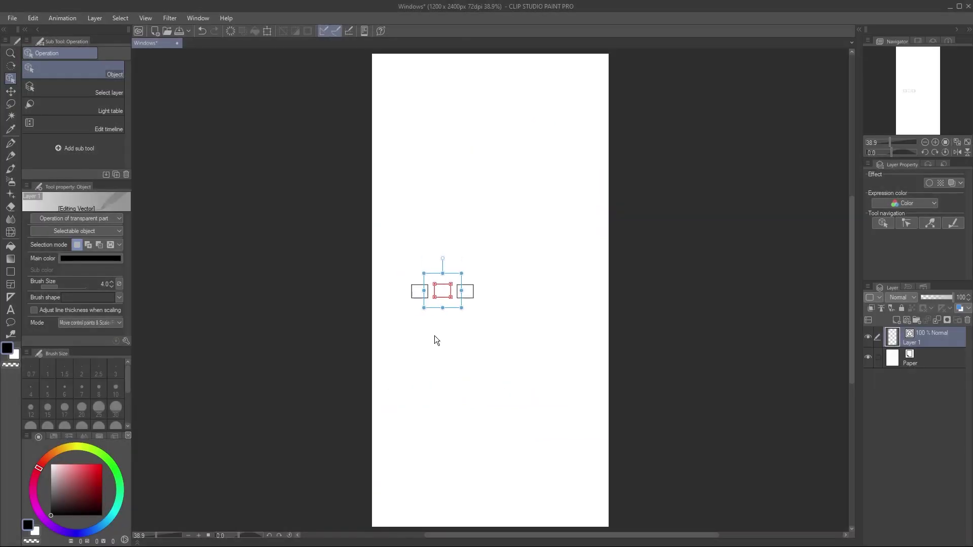
drag(436, 336, 625, 305)
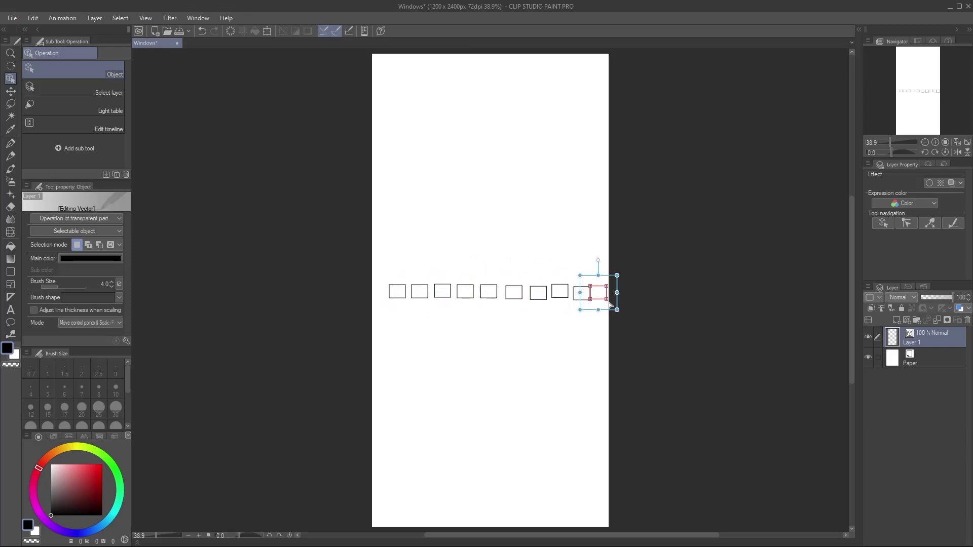
Enable Select area by dragging for the Object tool and marquee-select the whole rectangle row
click(443, 374)
click(397, 292)
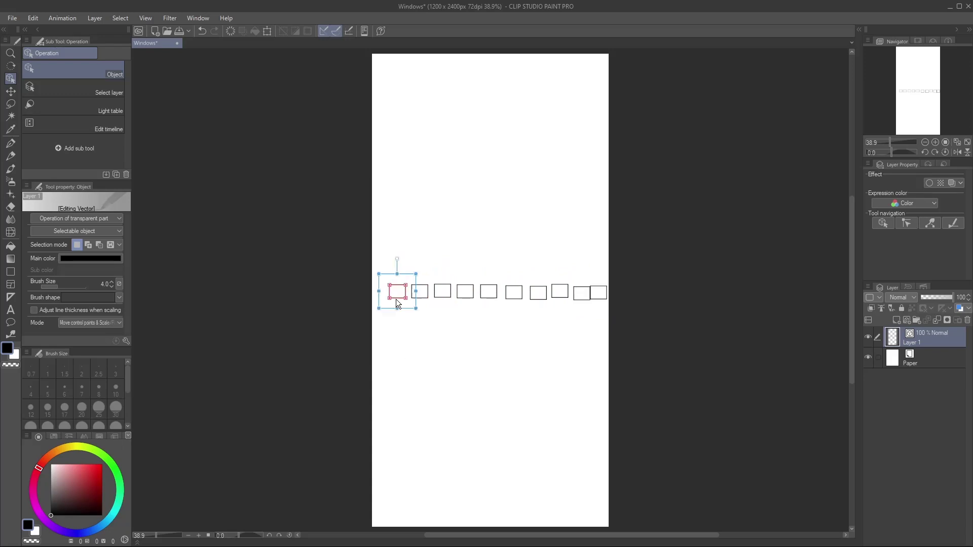
shift+click(425, 297)
shift+click(451, 300)
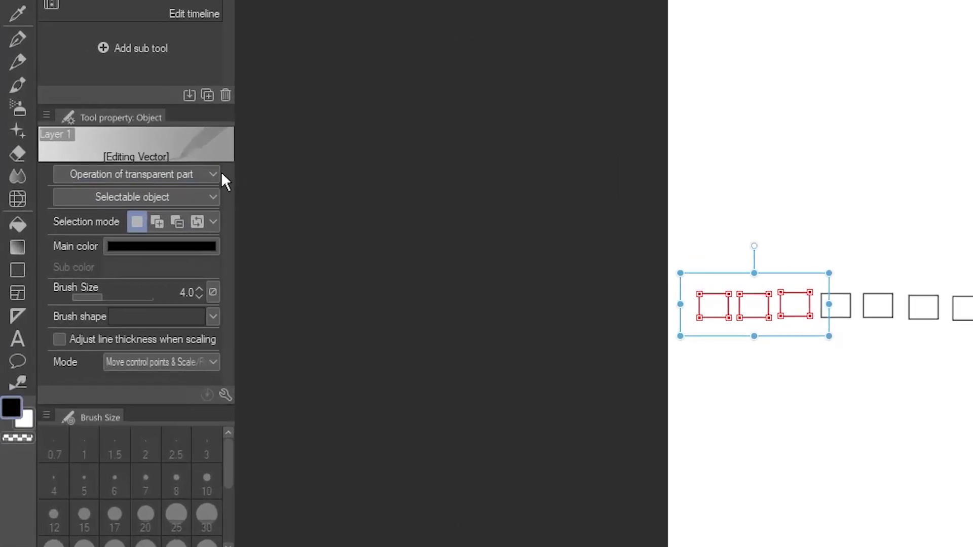
click(219, 173)
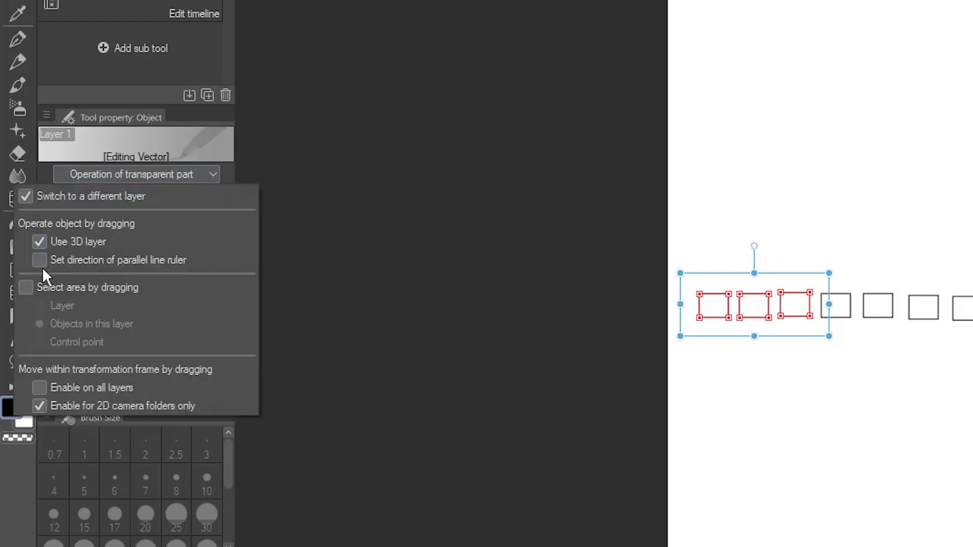
click(25, 288)
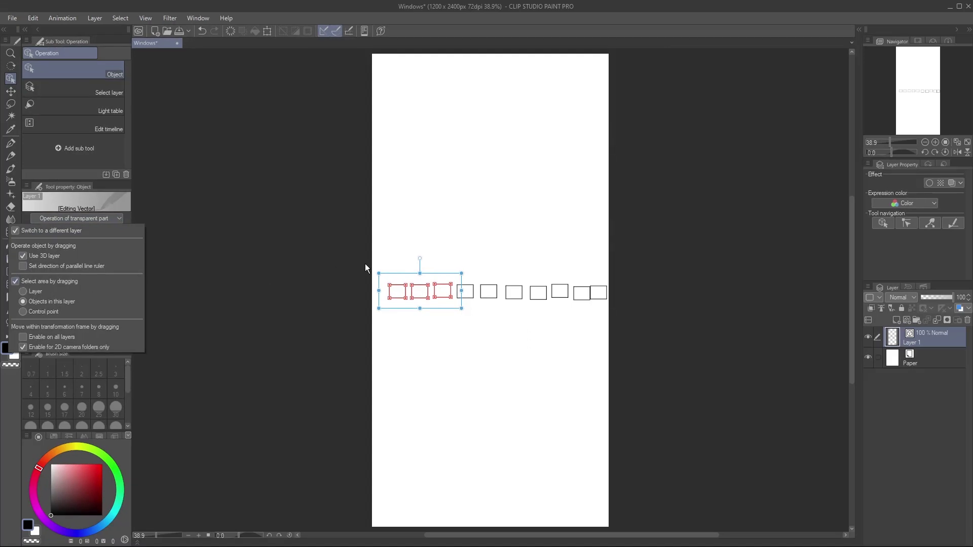
drag(377, 254, 619, 314)
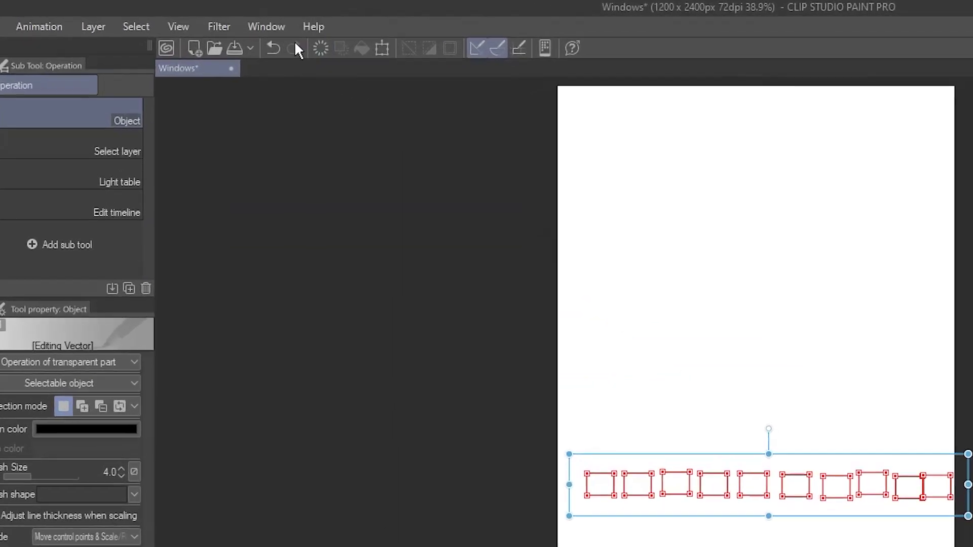
Using the Align/Distribute panel, align the rectangles' vertical centres and distribute them evenly horizontally
click(202, 17)
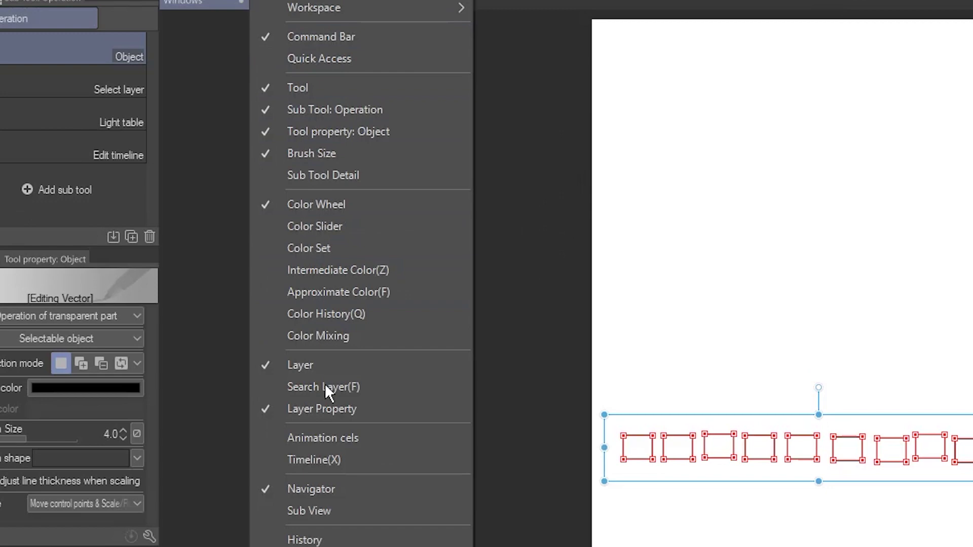
click(325, 379)
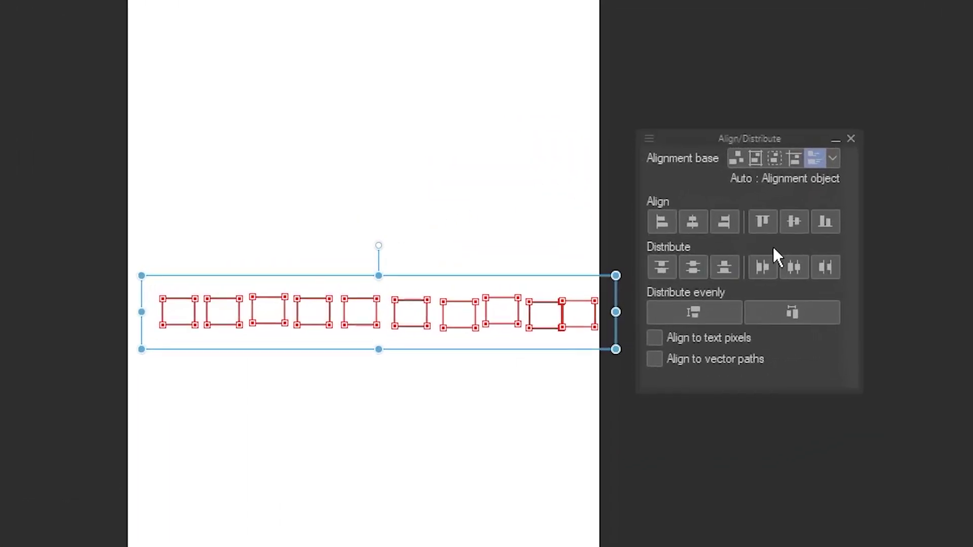
click(795, 223)
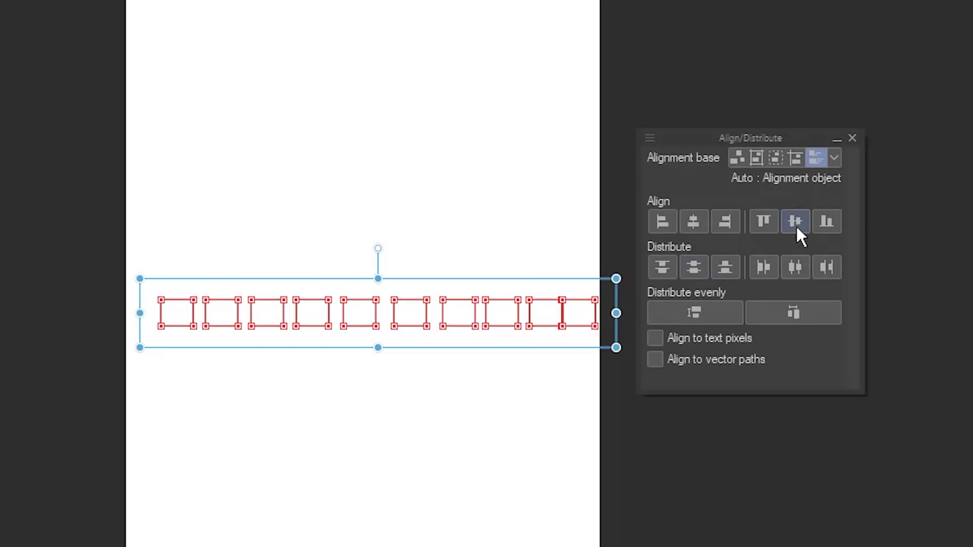
click(800, 314)
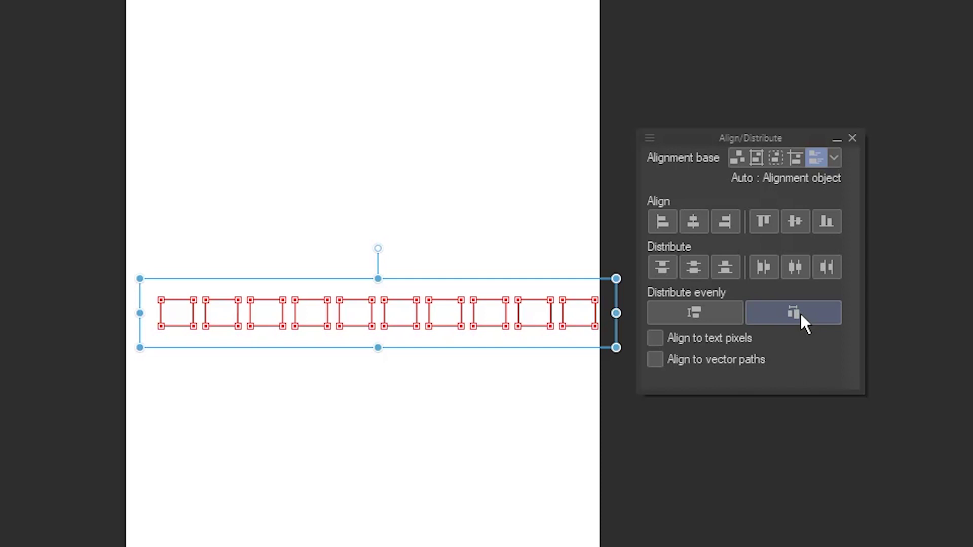
Nudge the first rectangle left, then evenly re-space all ten rectangles between the ends
click(187, 386)
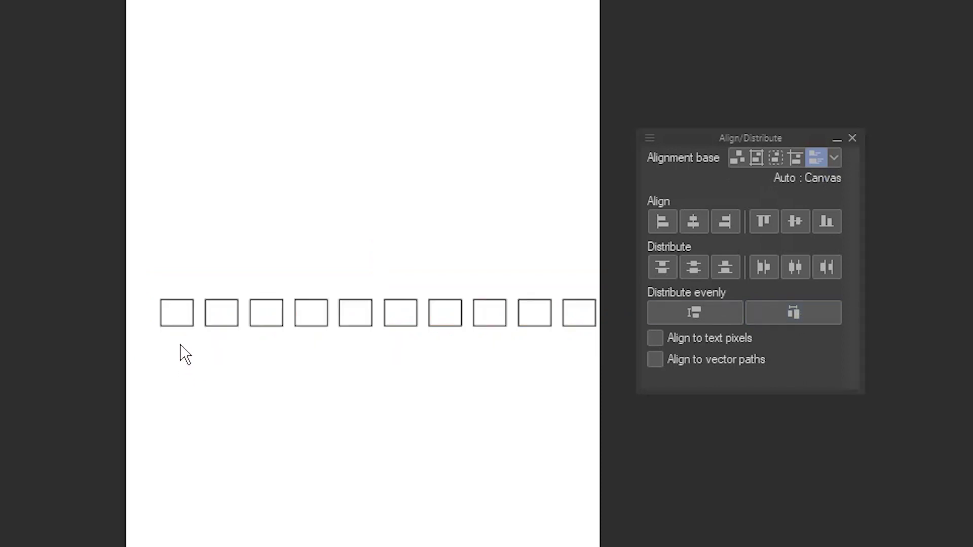
click(184, 326)
drag(141, 329, 110, 329)
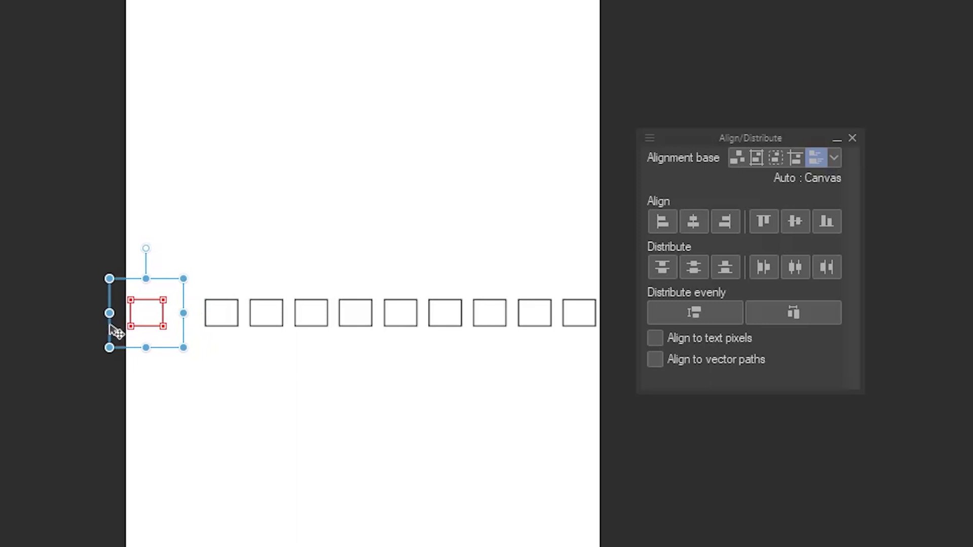
drag(66, 243, 630, 393)
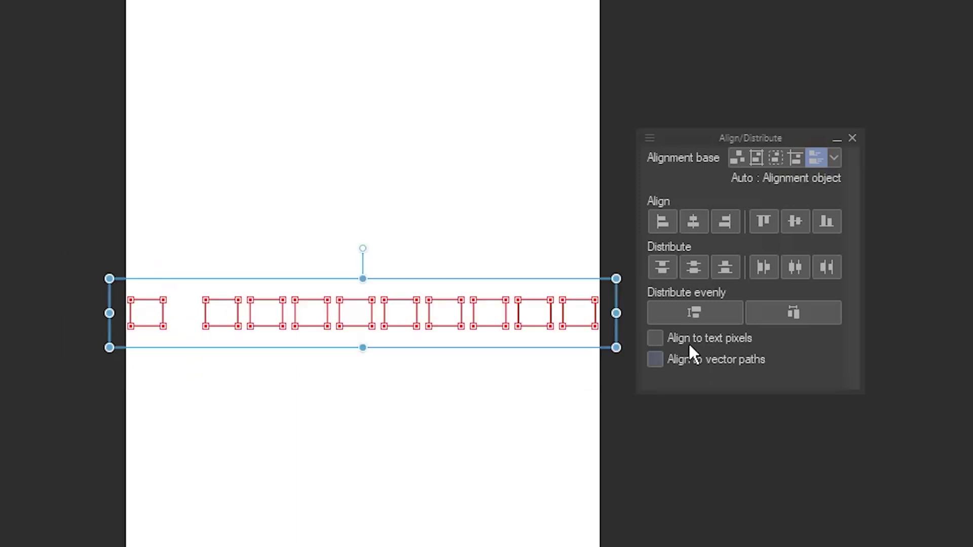
click(792, 314)
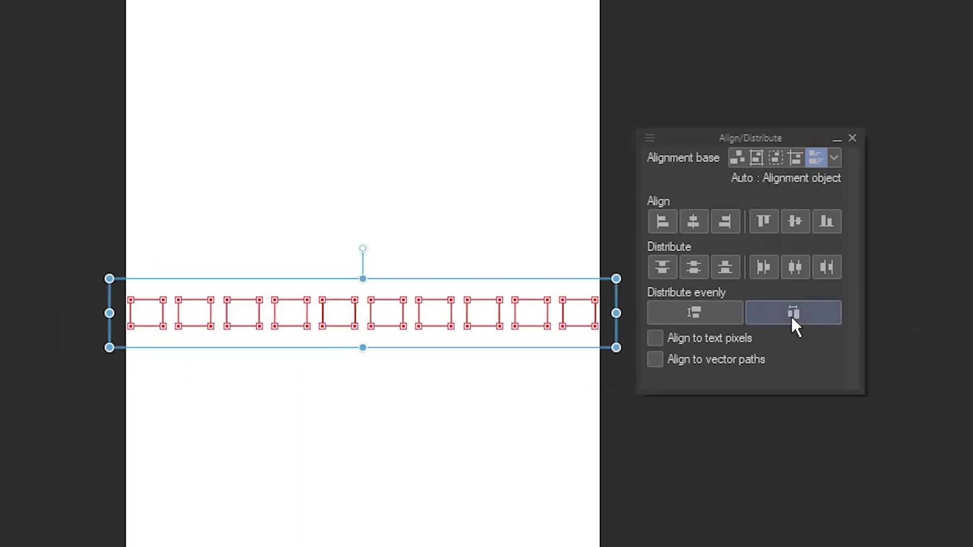
Shift the first rectangles right, re-space the row evenly again, and deselect
drag(93, 283, 297, 354)
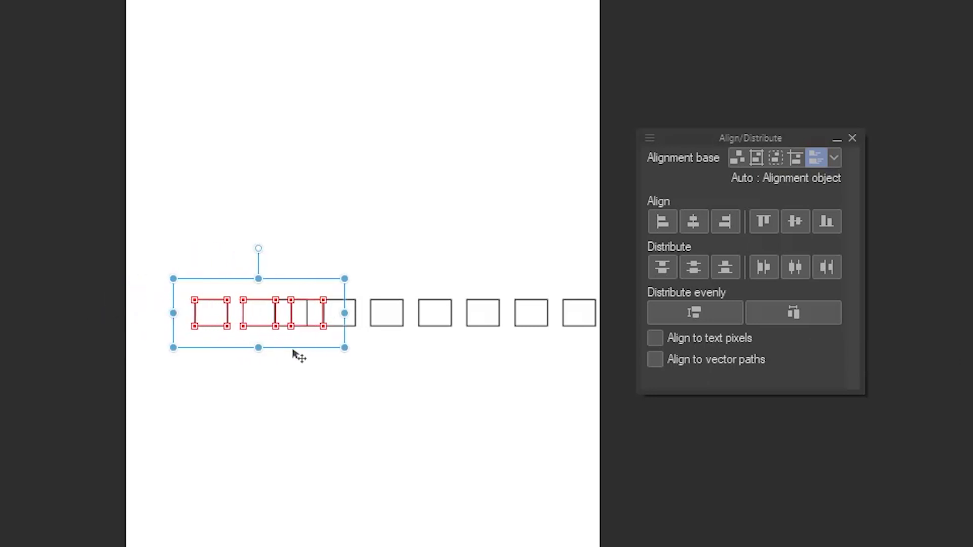
mouse_move(96, 266)
mouse_down()
mouse_move(444, 350)
mouse_move(623, 355)
mouse_up()
click(764, 319)
click(514, 381)
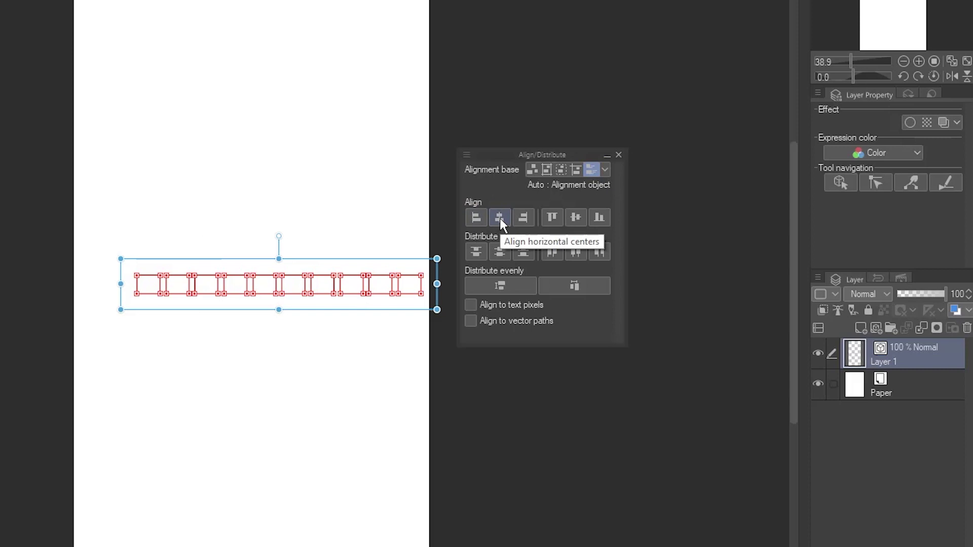
click(500, 218)
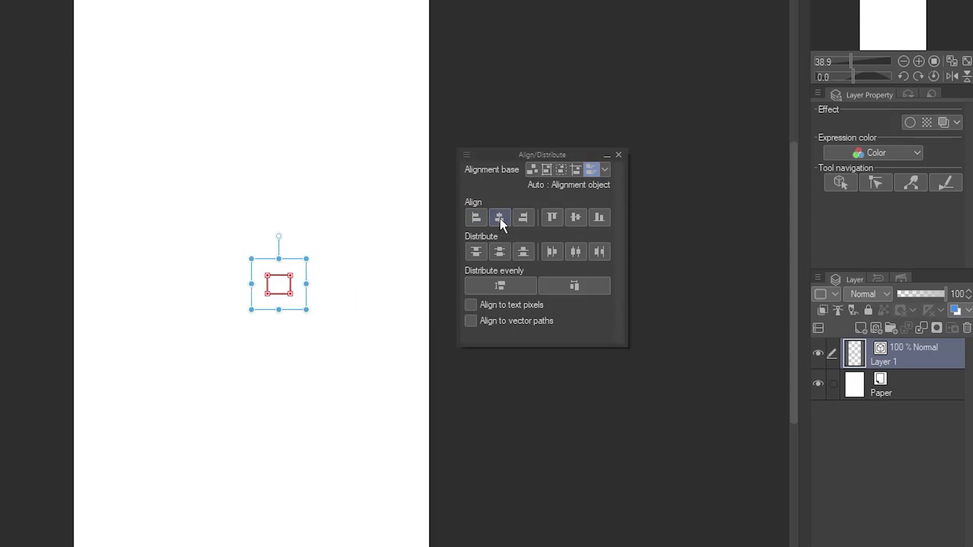
key(ctrl+z)
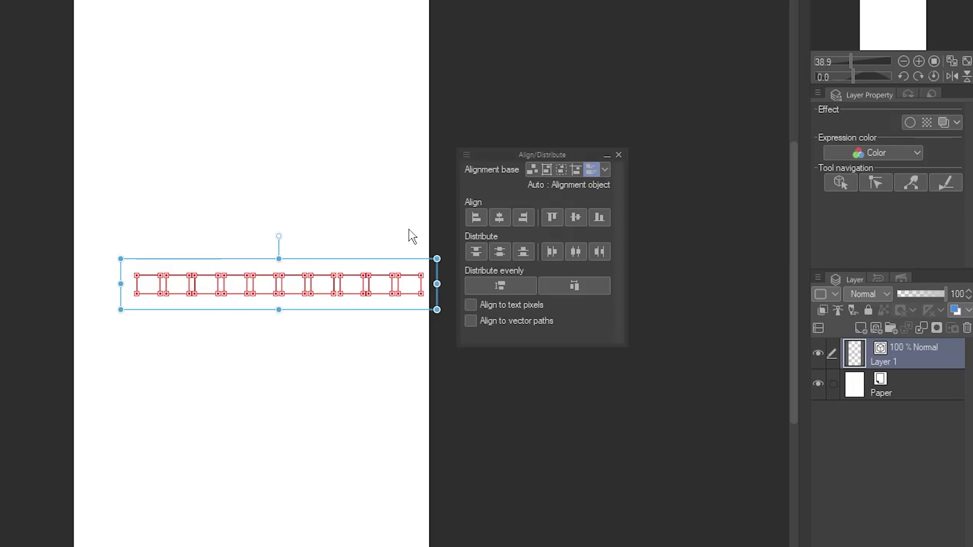
Clear the selection and centre the rectangle row horizontally on the canvas
key(ctrl+d)
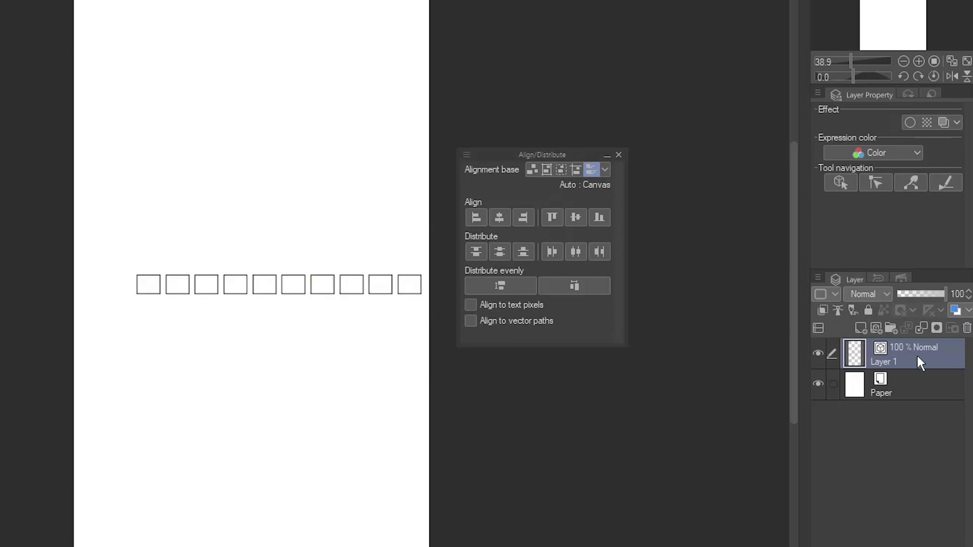
click(497, 221)
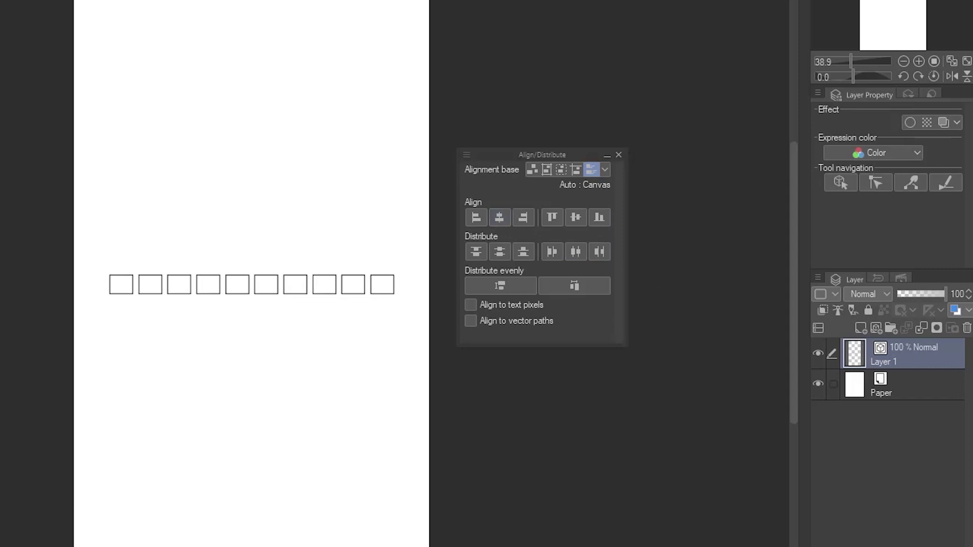
Make several duplicates of the rectangle-row Layer 1
right_click(886, 357)
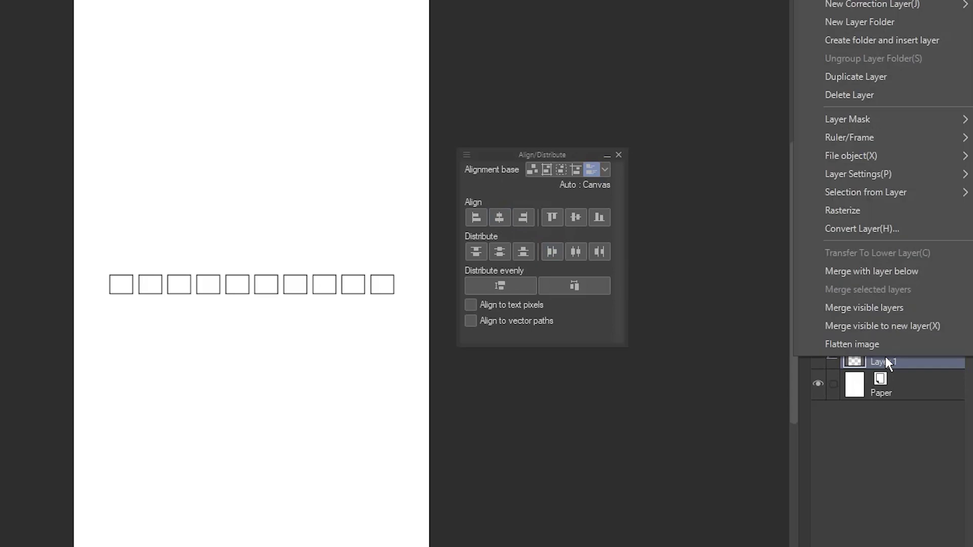
click(871, 81)
key(ctrl+j)
key(ctrl+j)
key(ctrl+j)
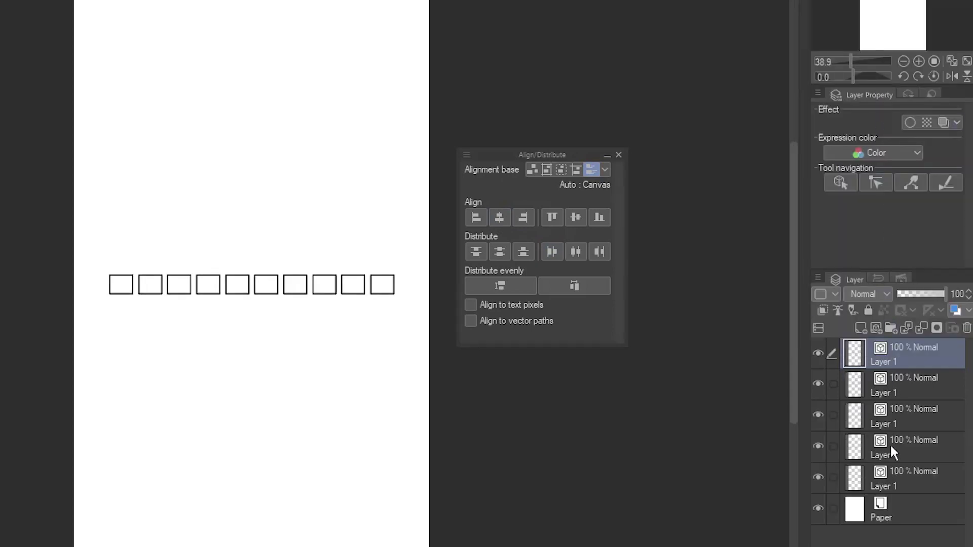
shift+click(895, 477)
key(ctrl+c)
key(ctrl+v)
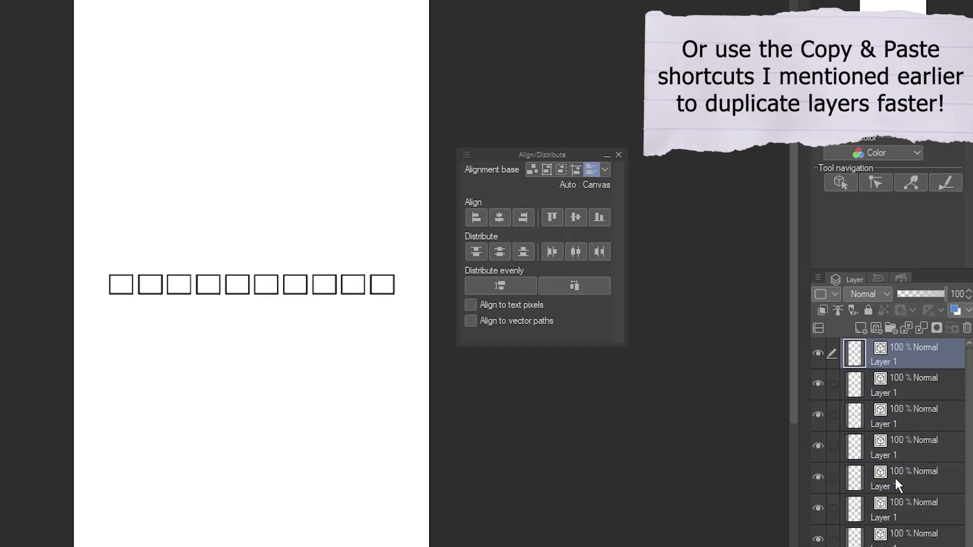
key(ctrl+v)
key(ctrl+v)
key(ctrl+v)
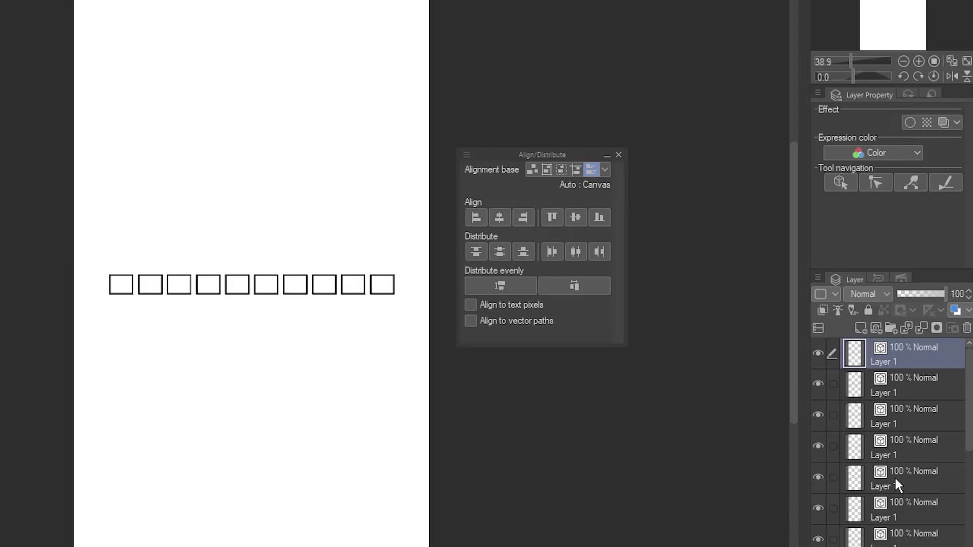
With Canvas as alignment base, select all row layers and distribute them evenly down the page
click(546, 168)
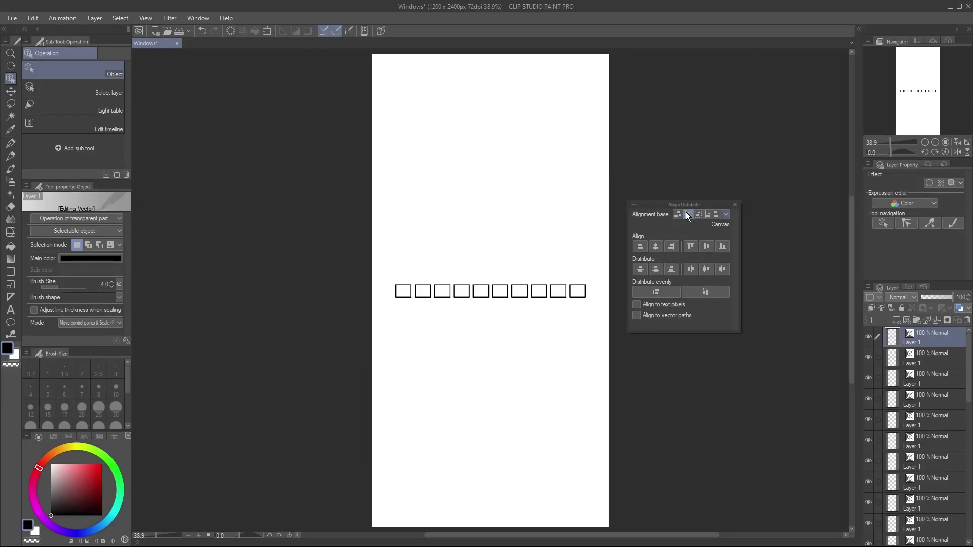
drag(970, 368, 970, 501)
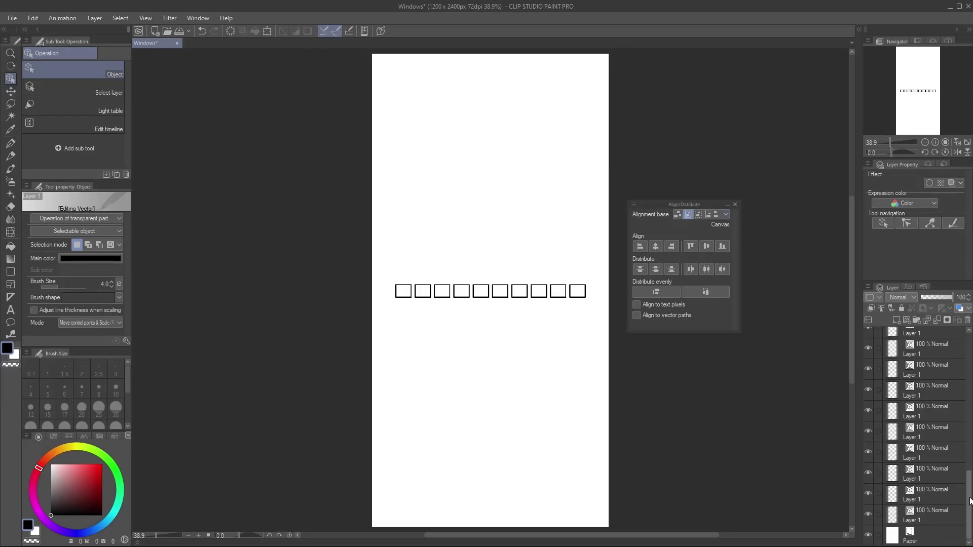
shift+click(927, 515)
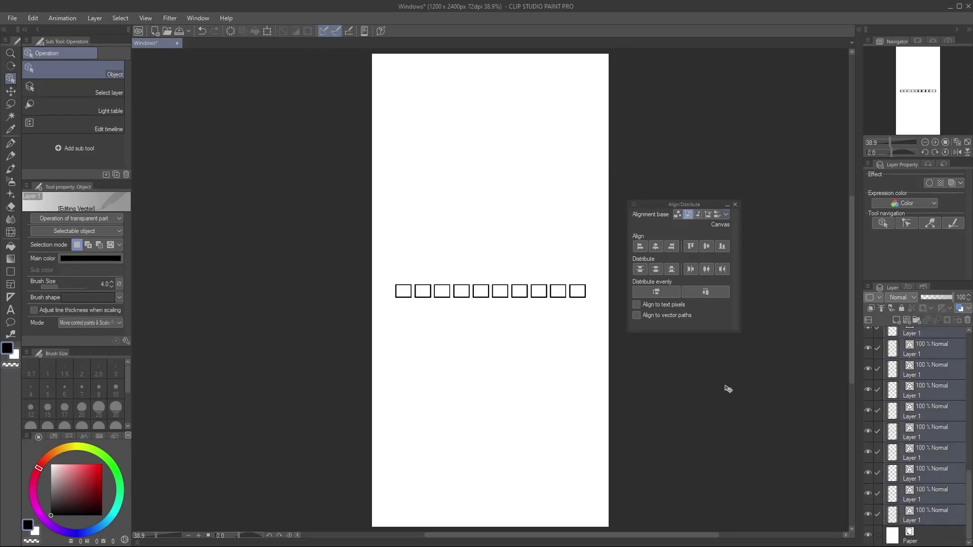
click(658, 294)
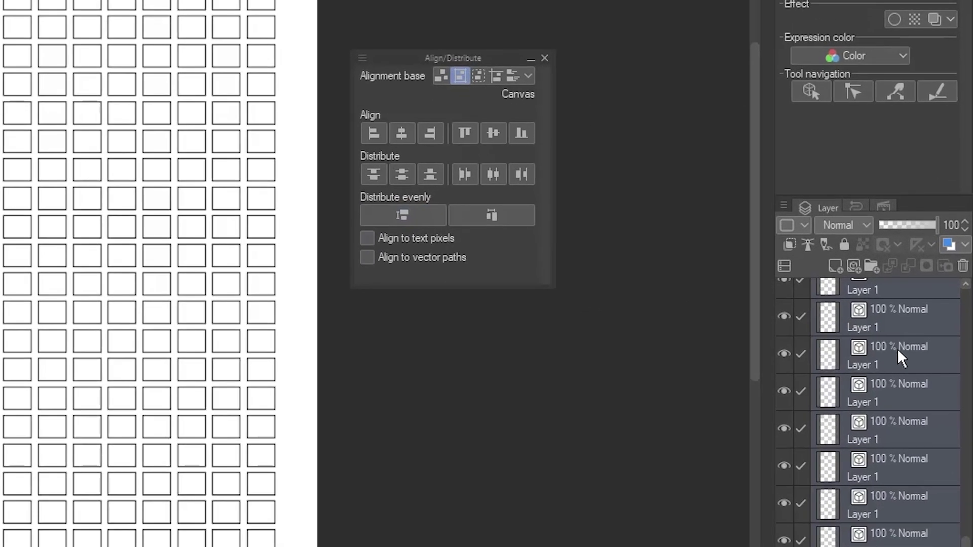
Merge the selected row layers into one layer named Windows
right_click(897, 348)
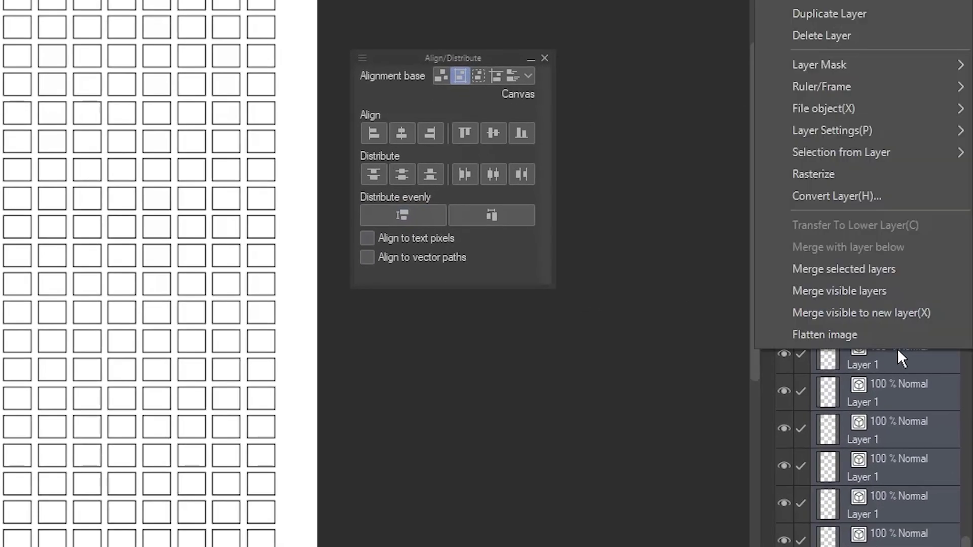
click(863, 270)
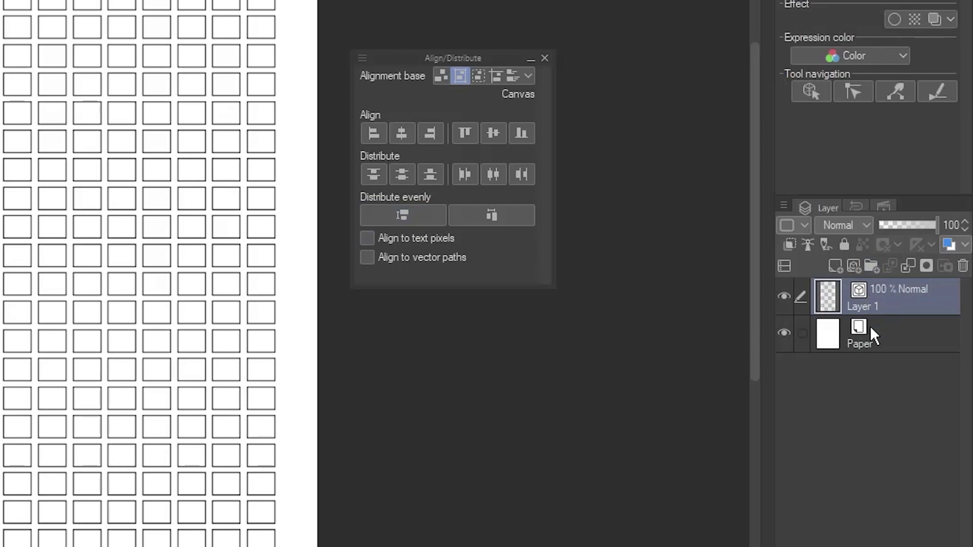
double_click(863, 306)
text(Windows)
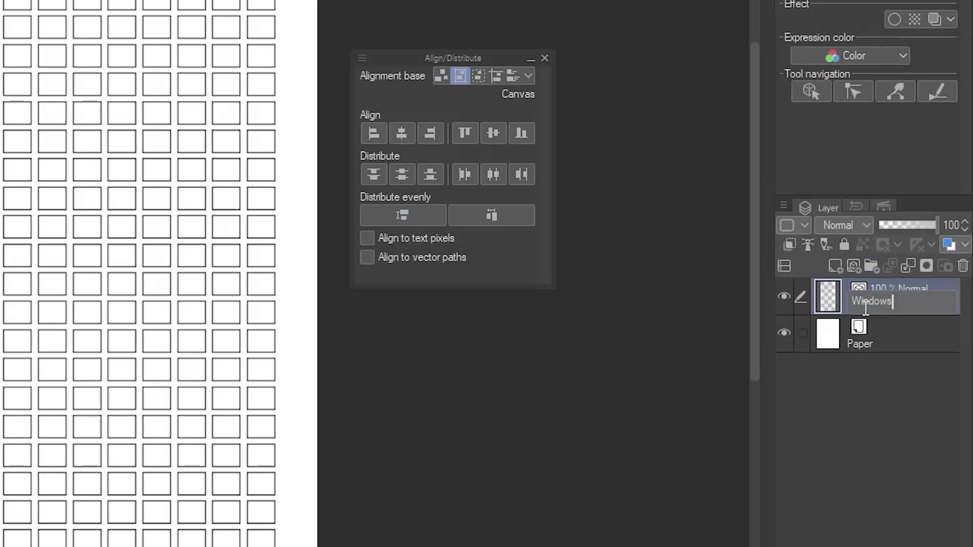
key(Return)
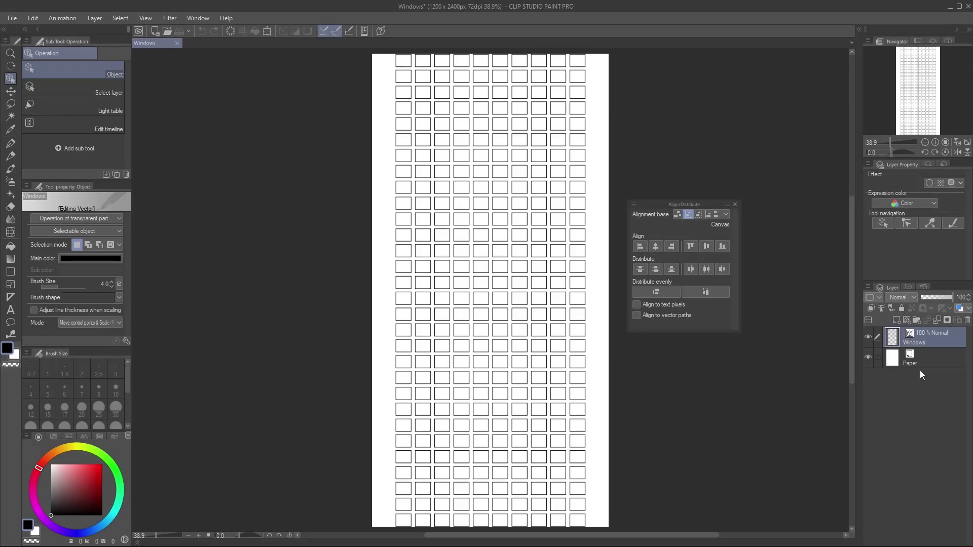
Save the file and copy the window grid
key(ctrl+s)
click(31, 19)
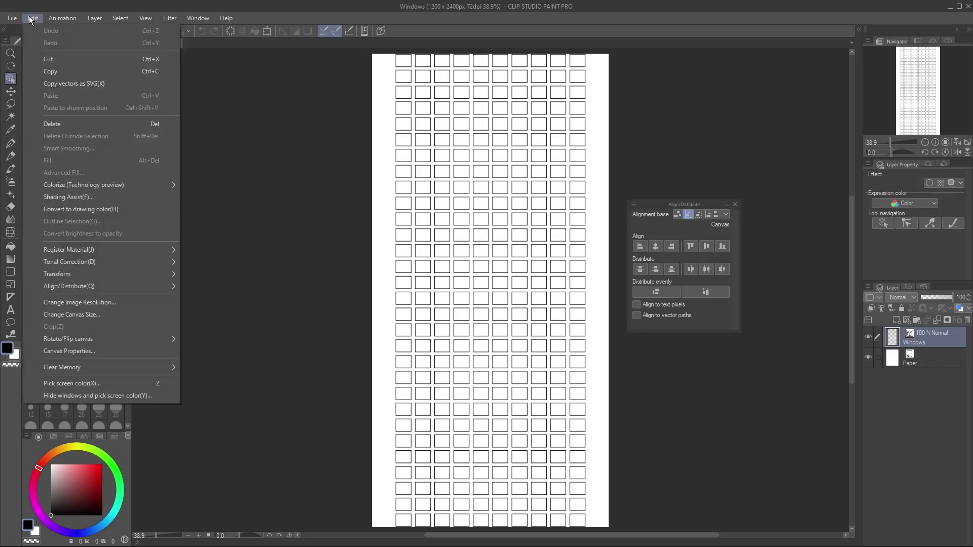
click(49, 72)
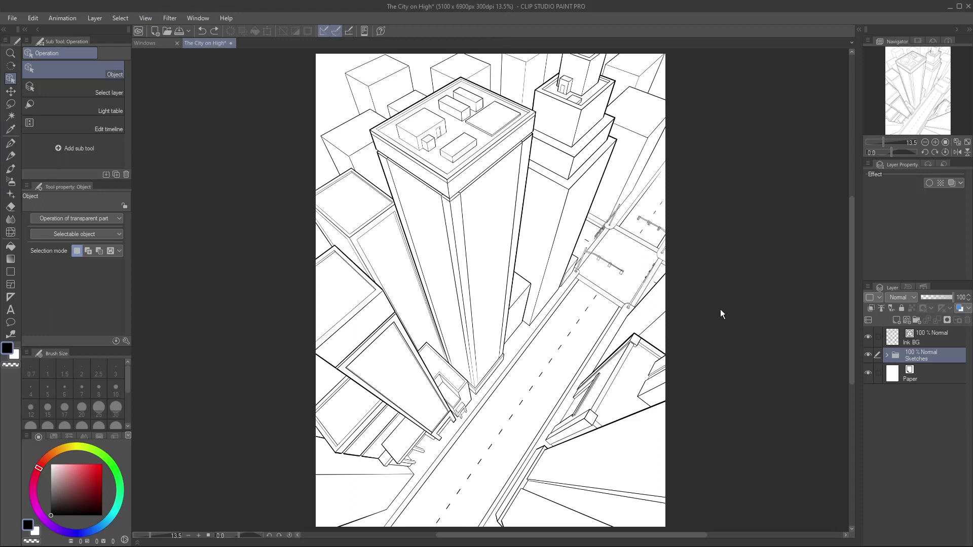
Paste the window grid into The City on High as a new layer above Ink BG
click(923, 339)
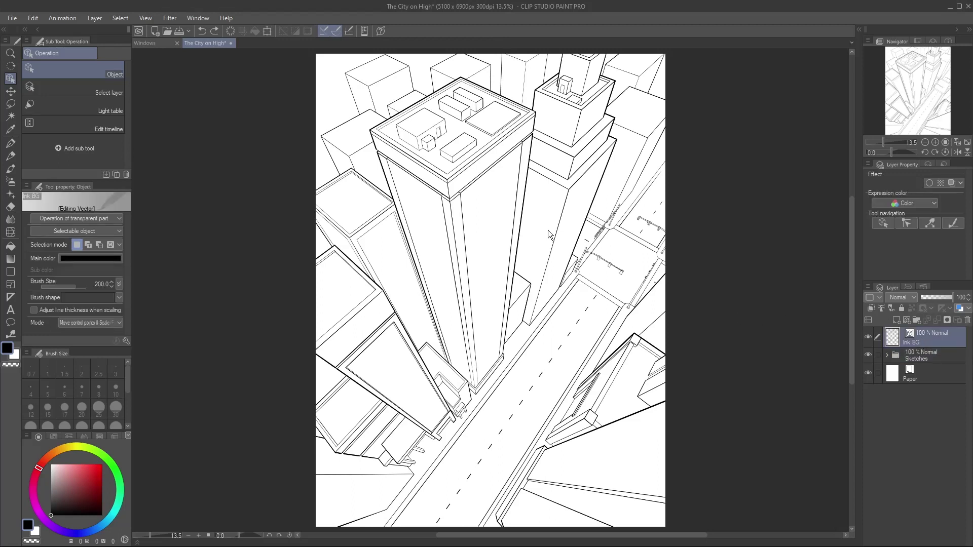
click(33, 18)
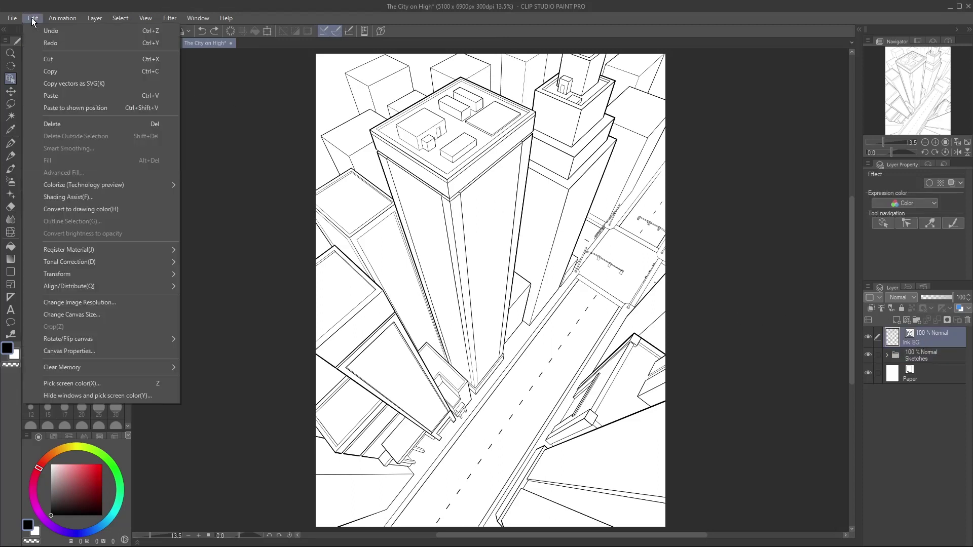
click(42, 96)
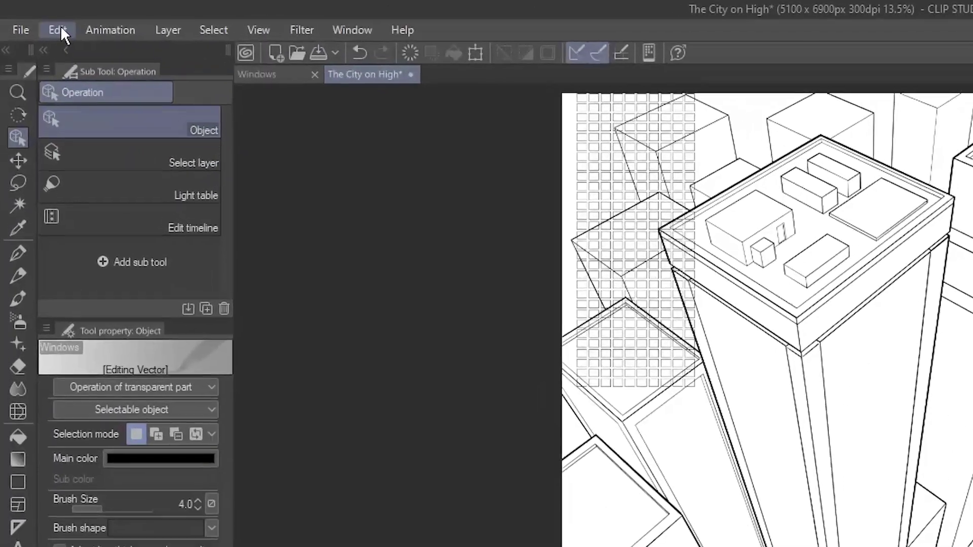
Start a Free Transform on the window grid and move it onto the tall central tower's face
click(32, 17)
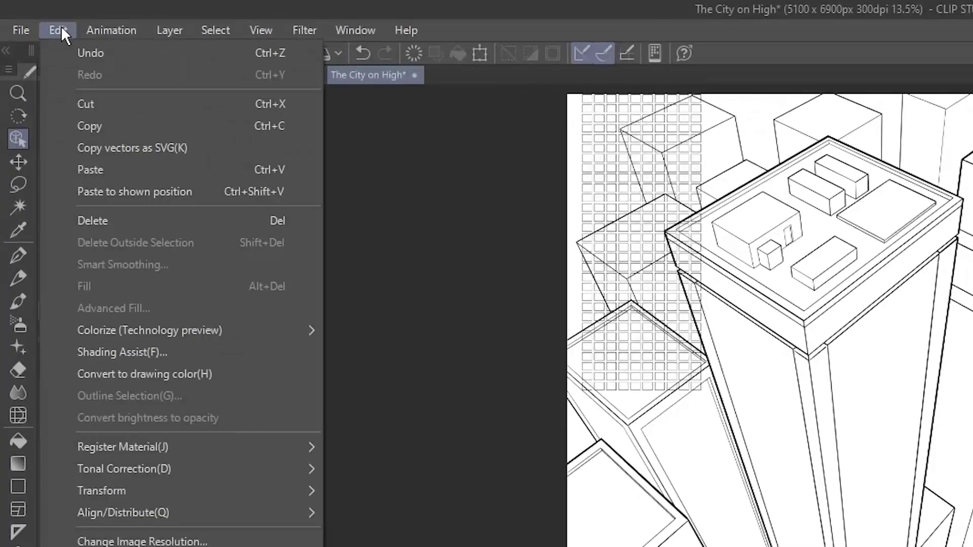
mouse_move(161, 375)
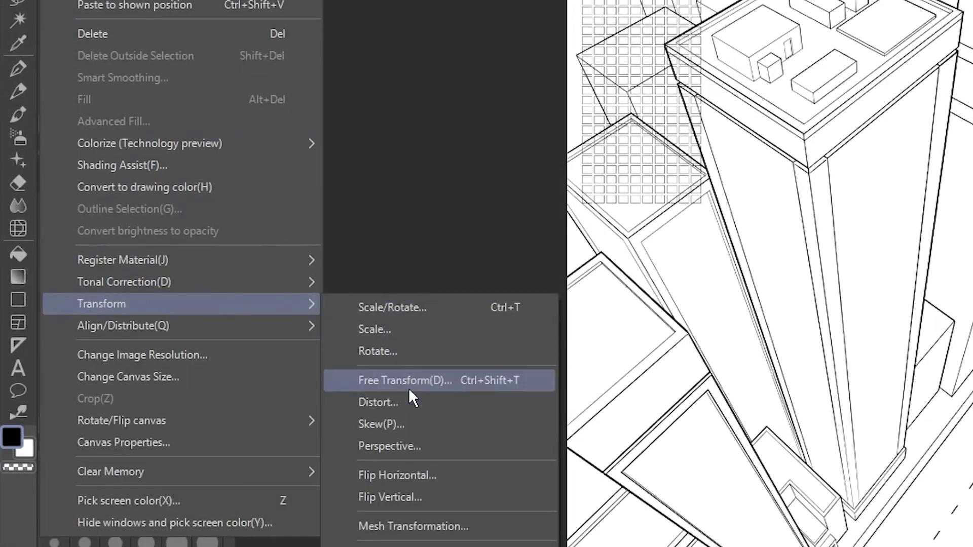
click(408, 388)
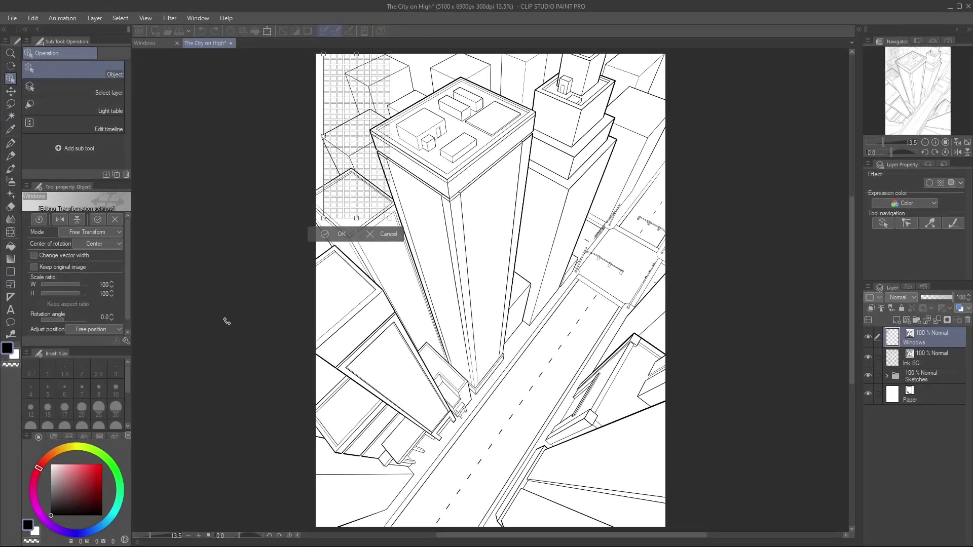
drag(331, 64, 472, 206)
Pull the grid's corners to the tower's perspective, scale the vector line widths, and apply
scroll(471, 205, up, 2)
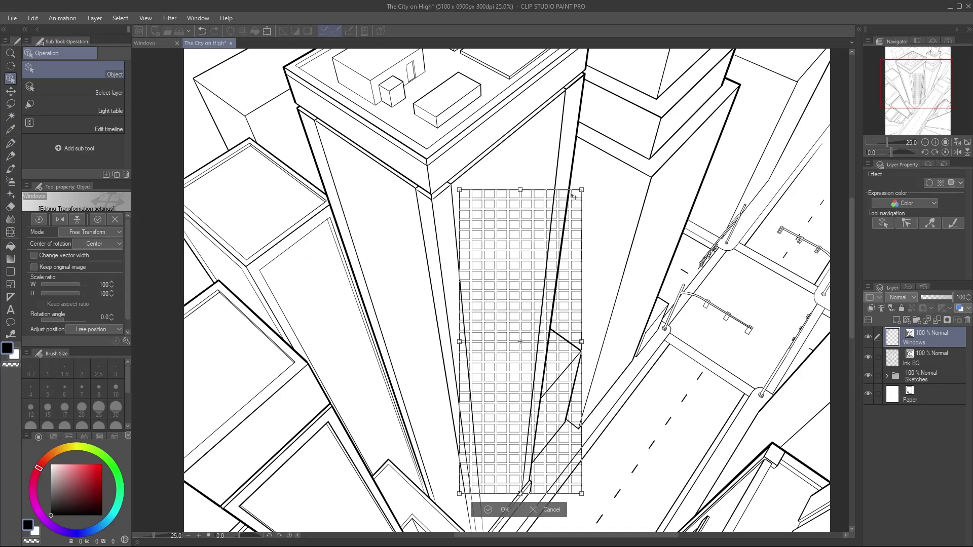
drag(580, 189, 560, 102)
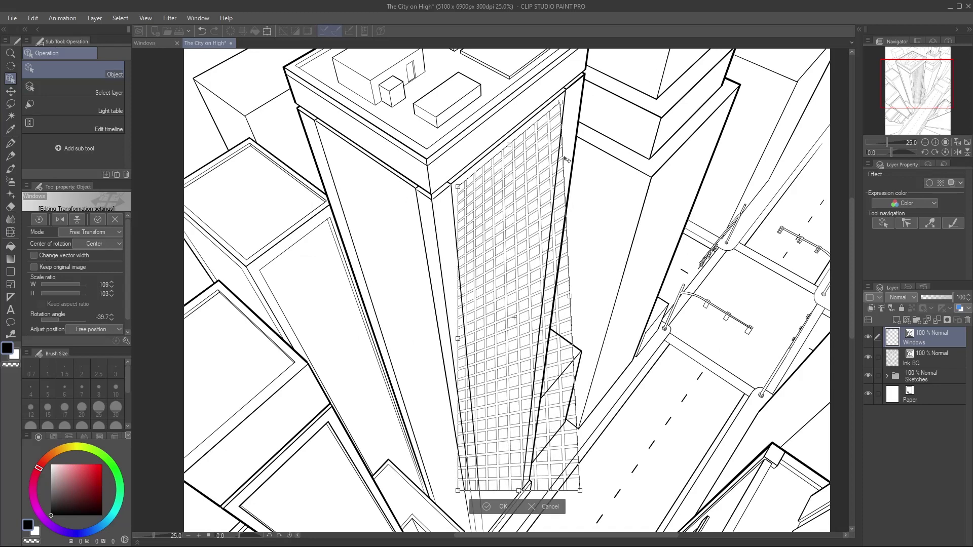
drag(580, 491, 530, 401)
drag(457, 491, 478, 449)
drag(529, 400, 530, 393)
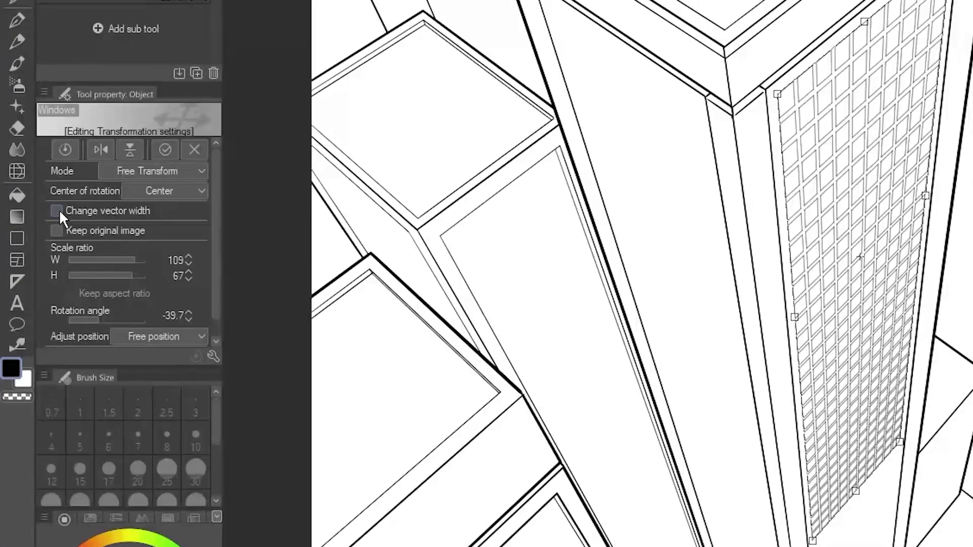
click(59, 210)
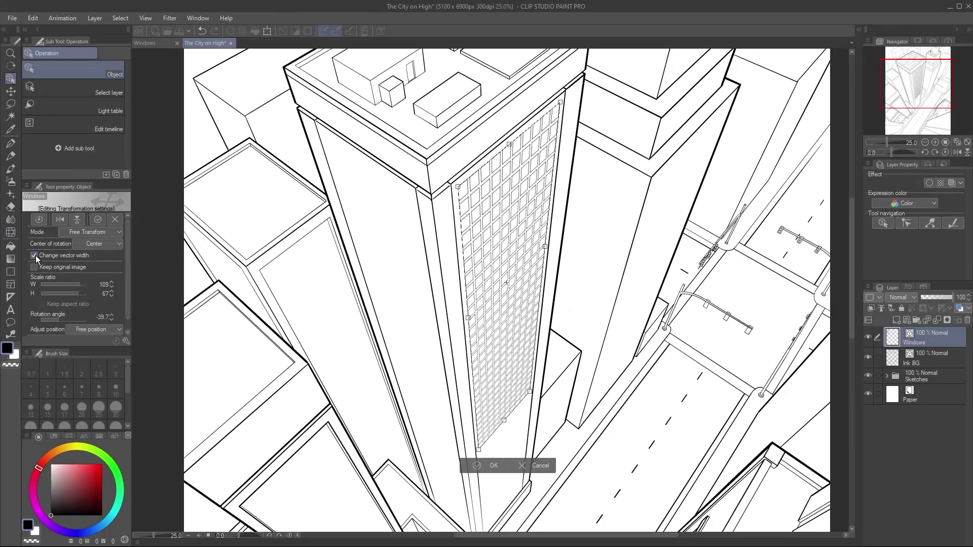
click(492, 466)
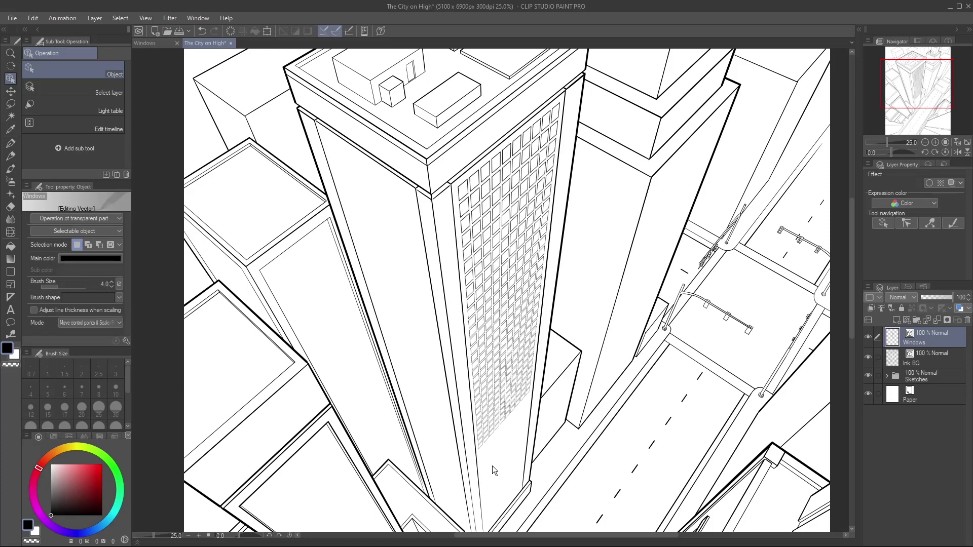
Delete four individual windows along the grid's lower-right, distant edge
scroll(502, 426, up, 3)
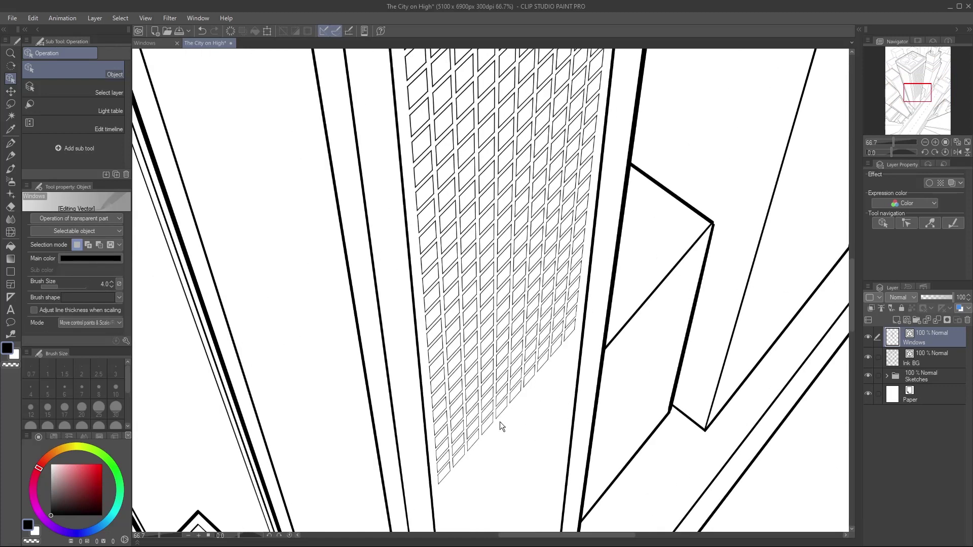
click(484, 417)
key(Delete)
click(513, 393)
key(Delete)
click(549, 343)
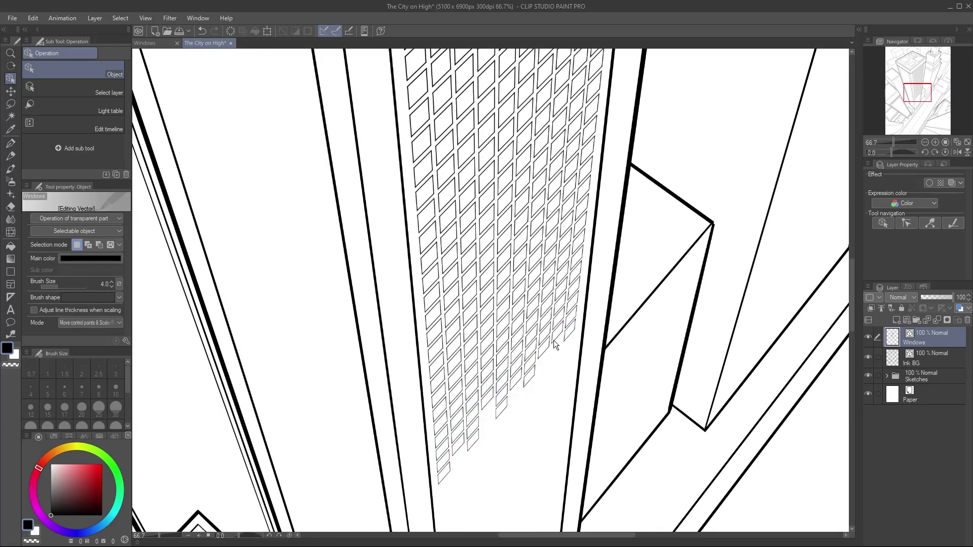
key(Delete)
click(570, 293)
key(Delete)
Delete two groups of lower-left windows and one group at the grid's right edge
click(455, 439)
key(Delete)
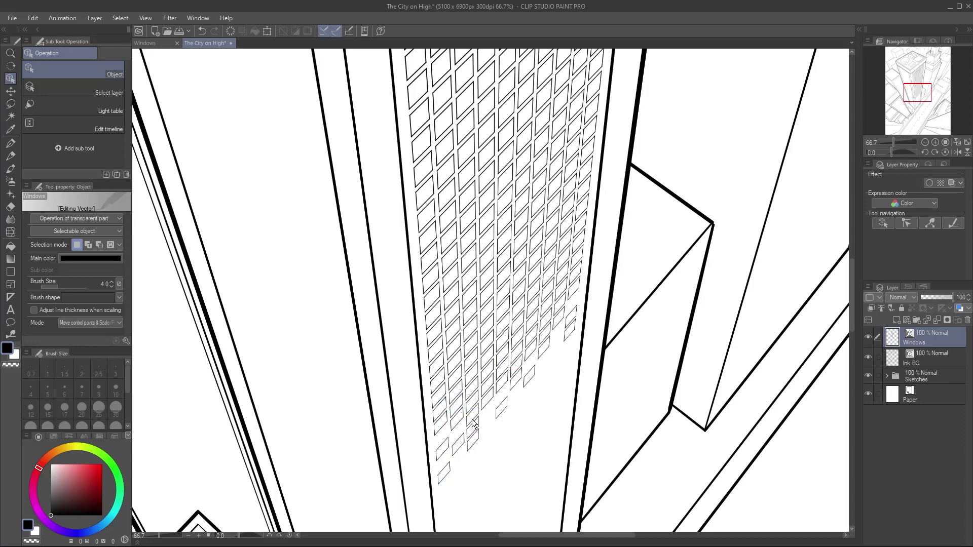
click(469, 424)
key(Delete)
click(541, 332)
key(Delete)
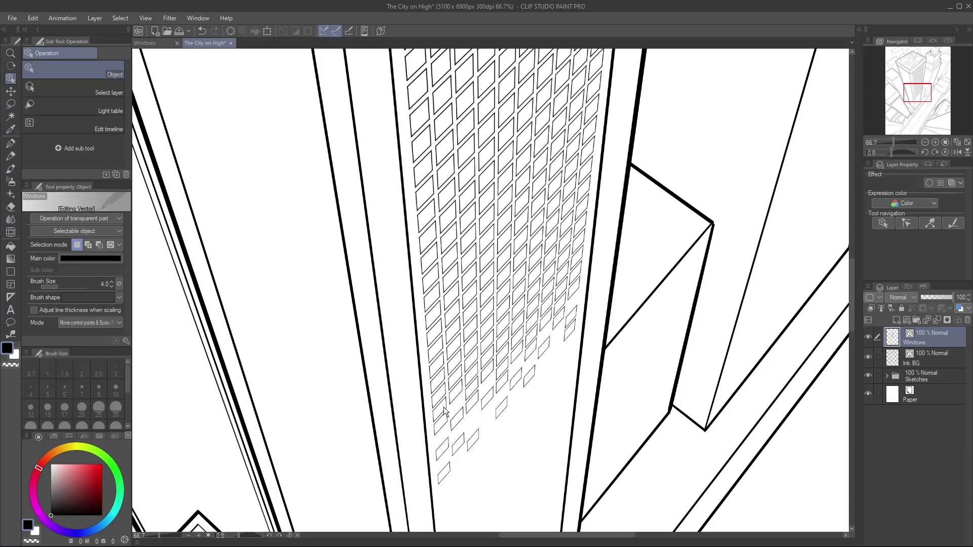
scroll(477, 406, down, 5)
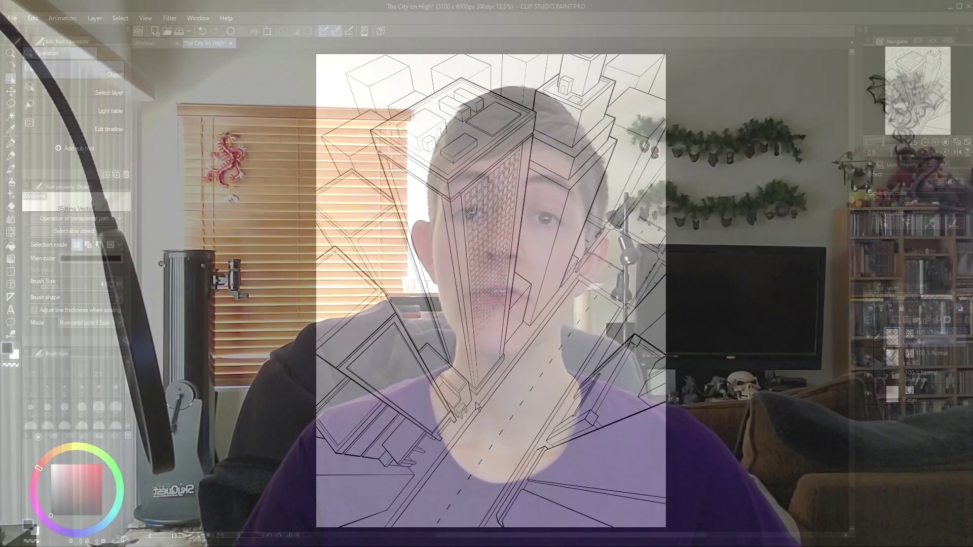